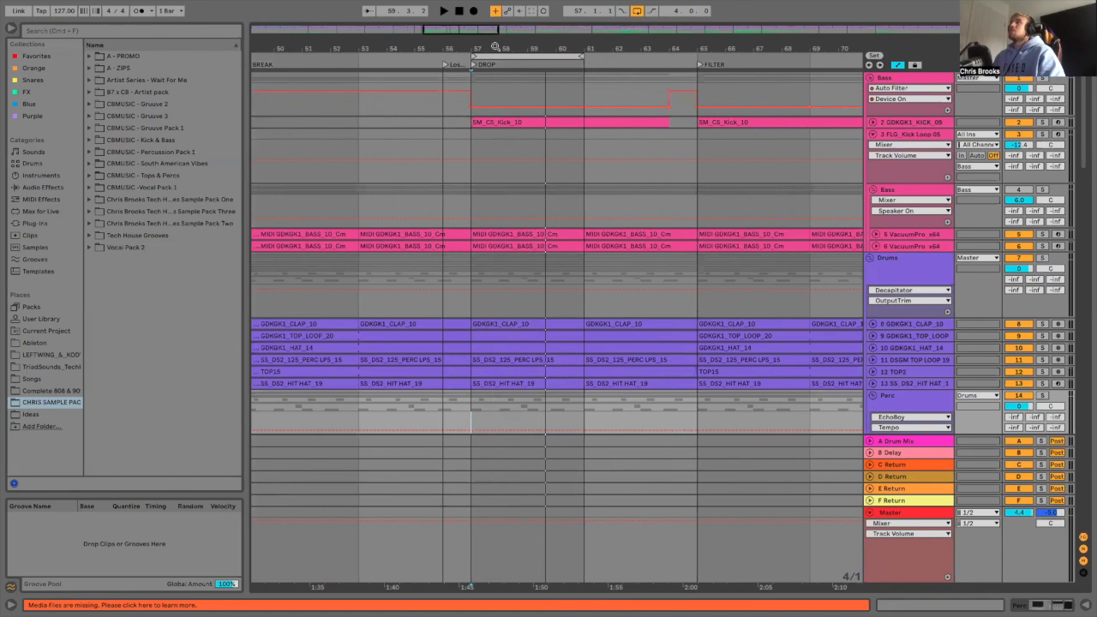
Step: Collapse the track lanes in the FX group from 44 FX 24 through 51 FX 25
{"action": "left_click_drag", "start_coordinate": [493, 53], "coordinate": [493, 47]}
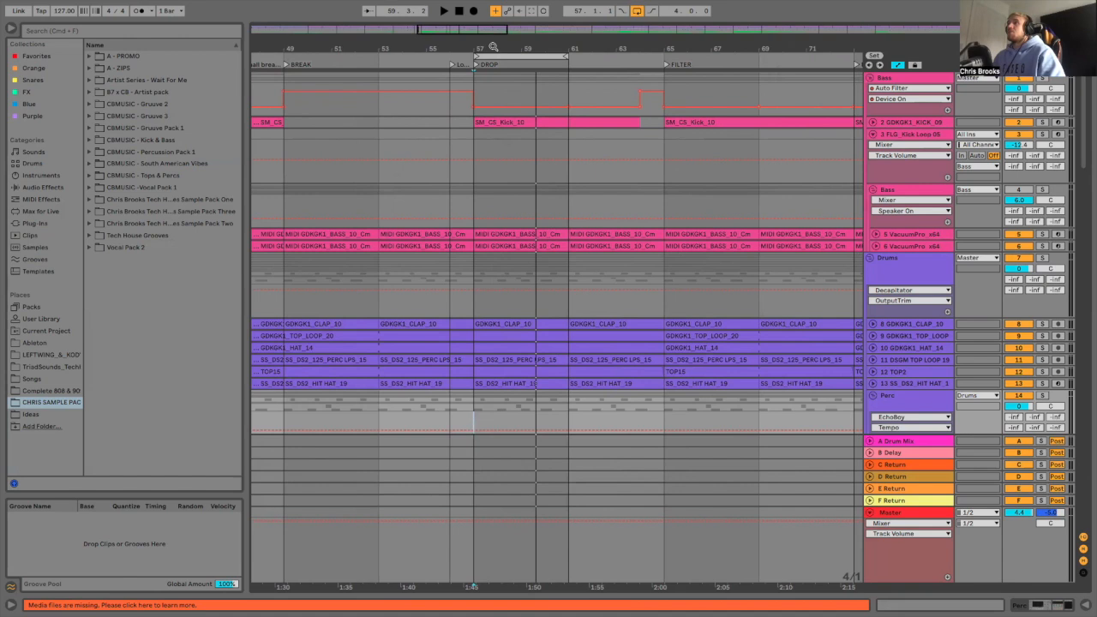
{"action": "left_click_drag", "start_coordinate": [494, 46], "coordinate": [494, 52]}
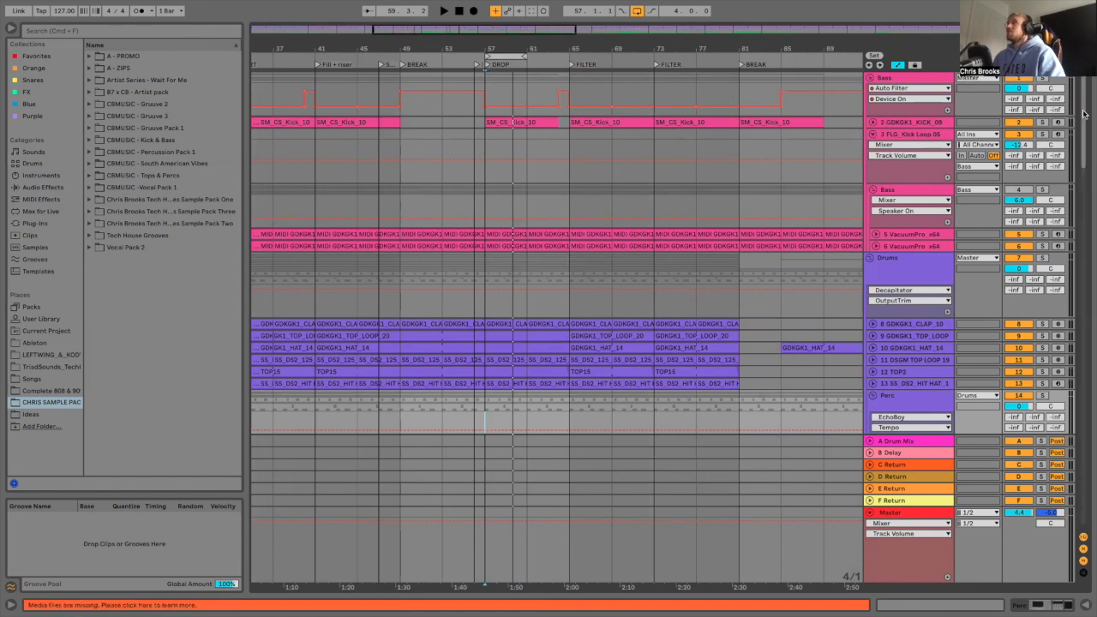
{"action": "left_click_drag", "start_coordinate": [1082, 119], "coordinate": [1089, 315]}
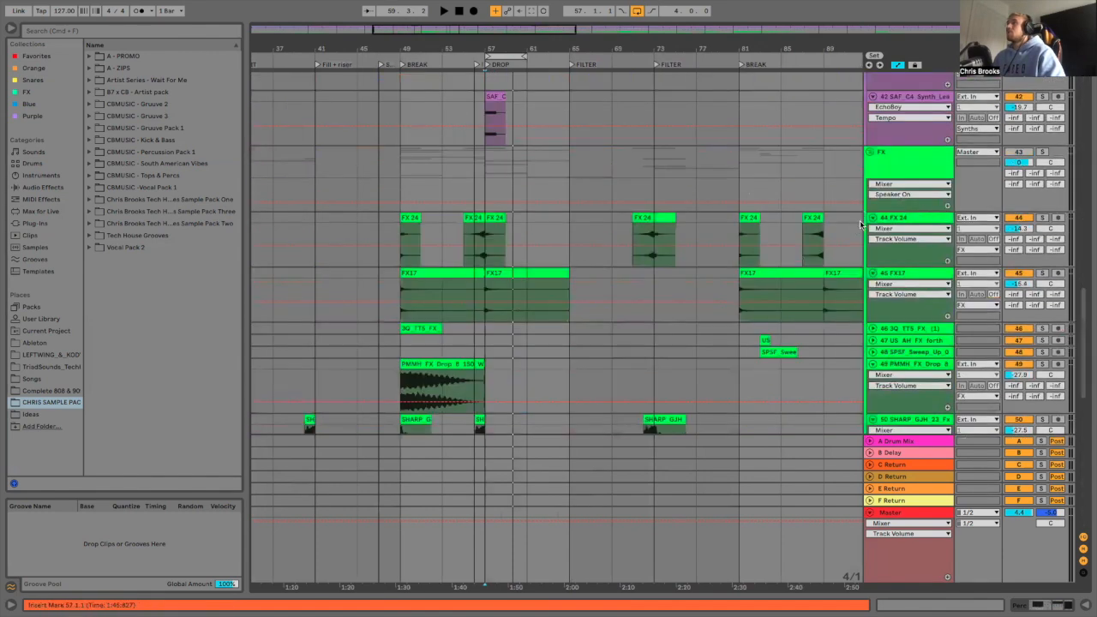
{"action": "left_click", "coordinate": [871, 219]}
{"action": "left_click", "coordinate": [873, 229]}
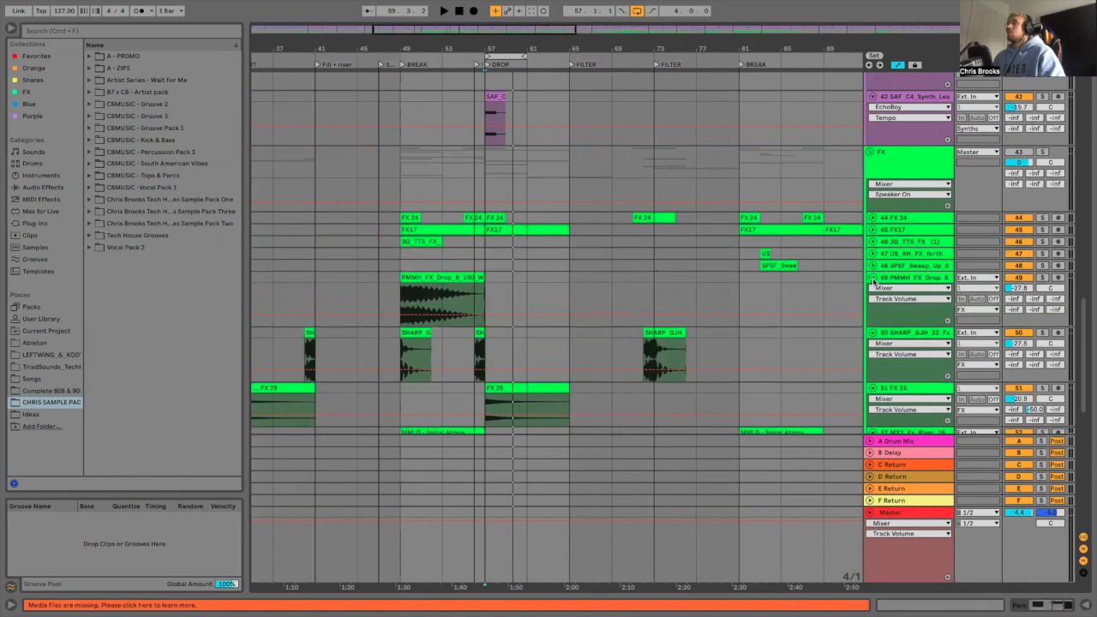
{"action": "left_click", "coordinate": [872, 278]}
{"action": "left_click", "coordinate": [872, 290]}
{"action": "left_click", "coordinate": [871, 302]}
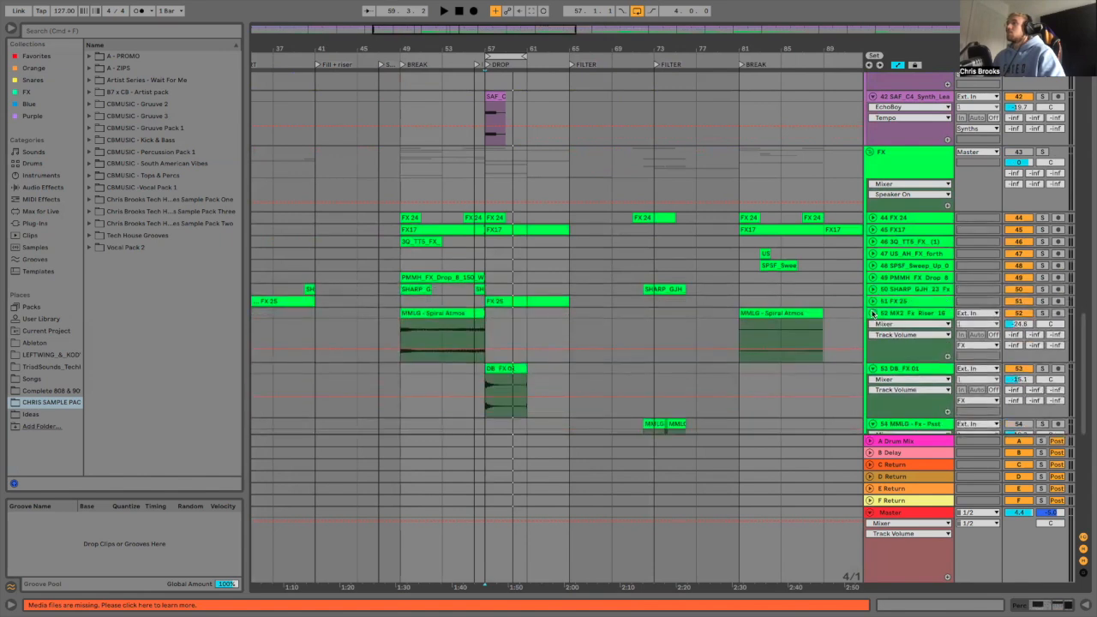
Step: Collapse the remaining FX track lanes, 52 through 60, down to the CBSA - FX 4 track
{"action": "left_click", "coordinate": [873, 314]}
{"action": "left_click", "coordinate": [872, 326]}
{"action": "left_click", "coordinate": [873, 336]}
{"action": "left_click", "coordinate": [872, 361]}
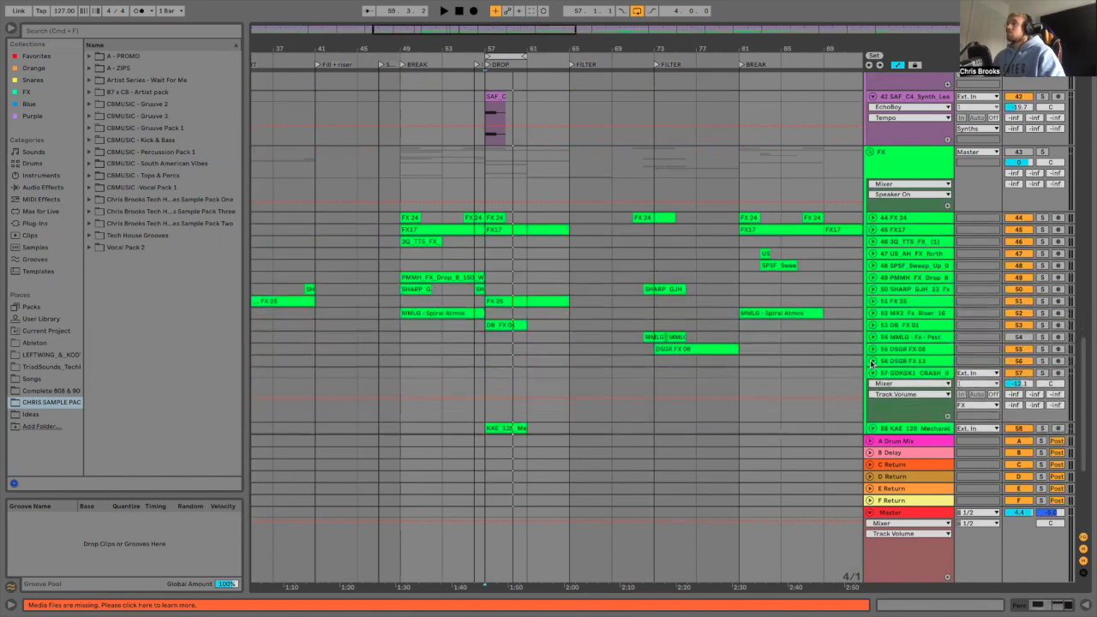
{"action": "scroll", "coordinate": [871, 363], "scroll_direction": "down", "scroll_amount": 3}
{"action": "left_click", "coordinate": [872, 321]}
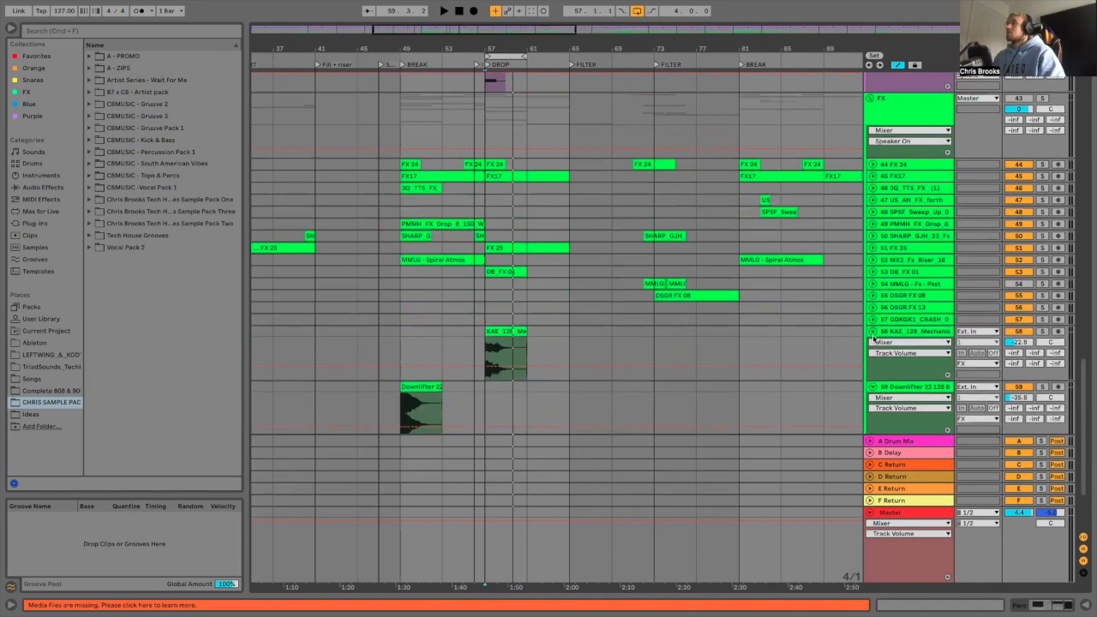
{"action": "left_click", "coordinate": [873, 331]}
{"action": "left_click", "coordinate": [872, 343]}
{"action": "left_click", "coordinate": [872, 354]}
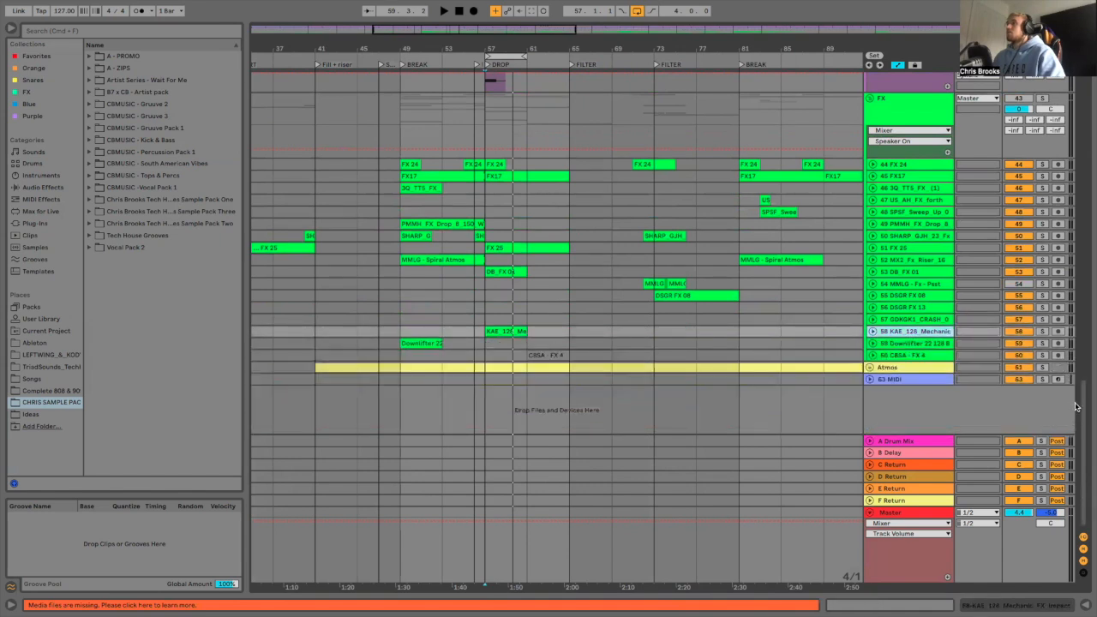
Step: Place the start marker at bar 57 on the FLG_Kick Loop 05 track and play the drop
{"action": "left_click_drag", "start_coordinate": [1083, 408], "coordinate": [1083, 149]}
{"action": "scroll", "coordinate": [499, 151], "scroll_direction": "up", "scroll_amount": 5}
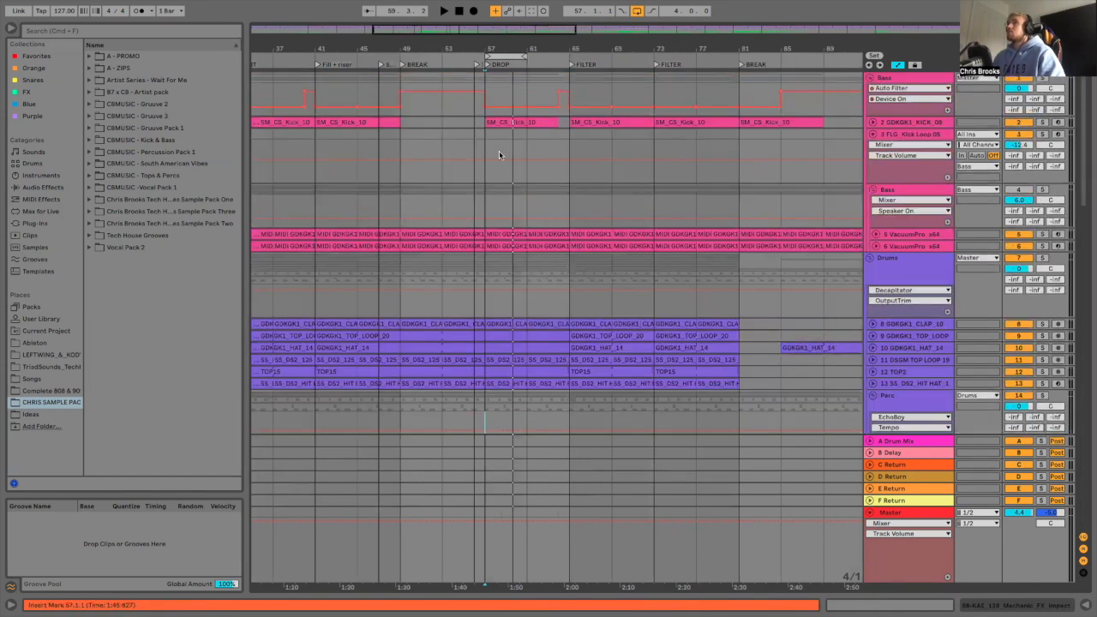
{"action": "left_click", "coordinate": [489, 141]}
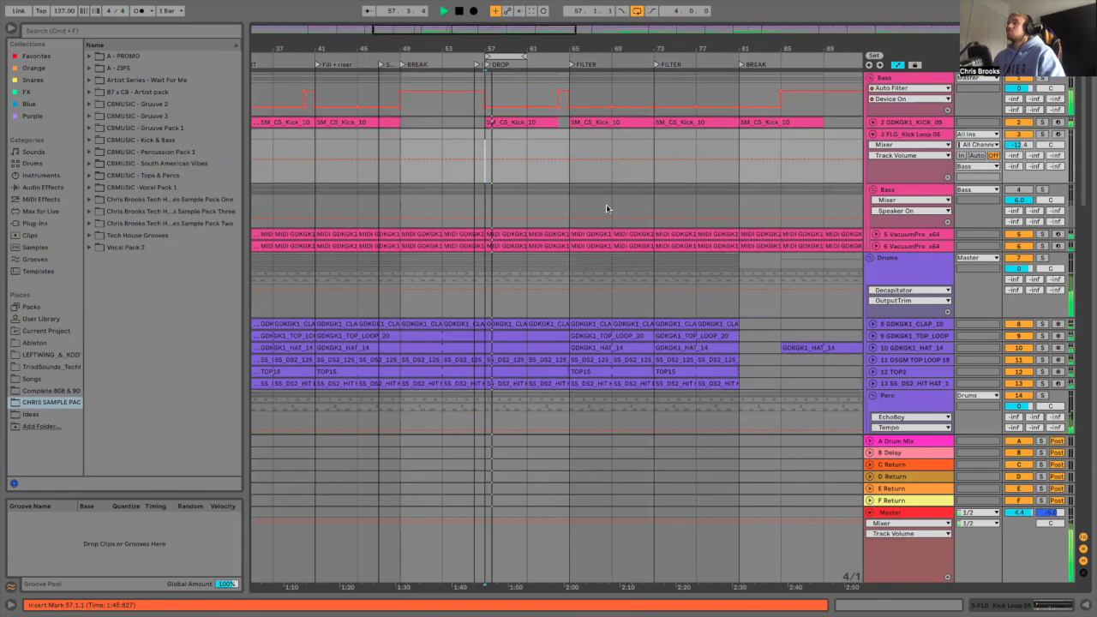
Step: Collapse the Synths group so that its individual synth tracks are folded away
{"action": "left_click_drag", "start_coordinate": [1082, 170], "coordinate": [1089, 351]}
{"action": "scroll", "coordinate": [1025, 184], "scroll_direction": "down", "scroll_amount": 3}
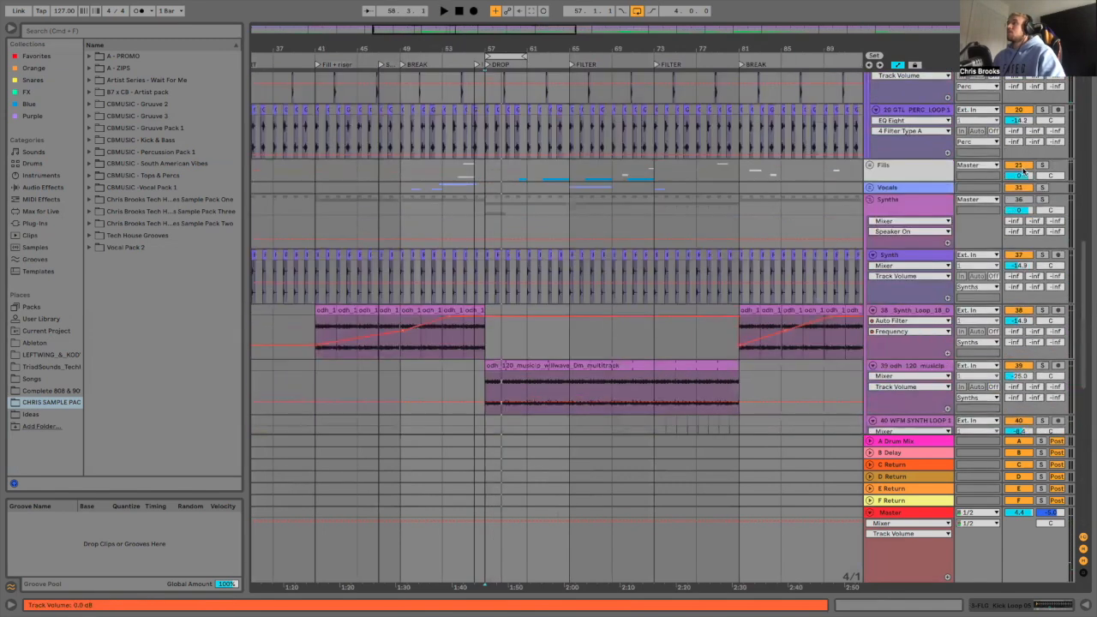
{"action": "left_click", "coordinate": [870, 201]}
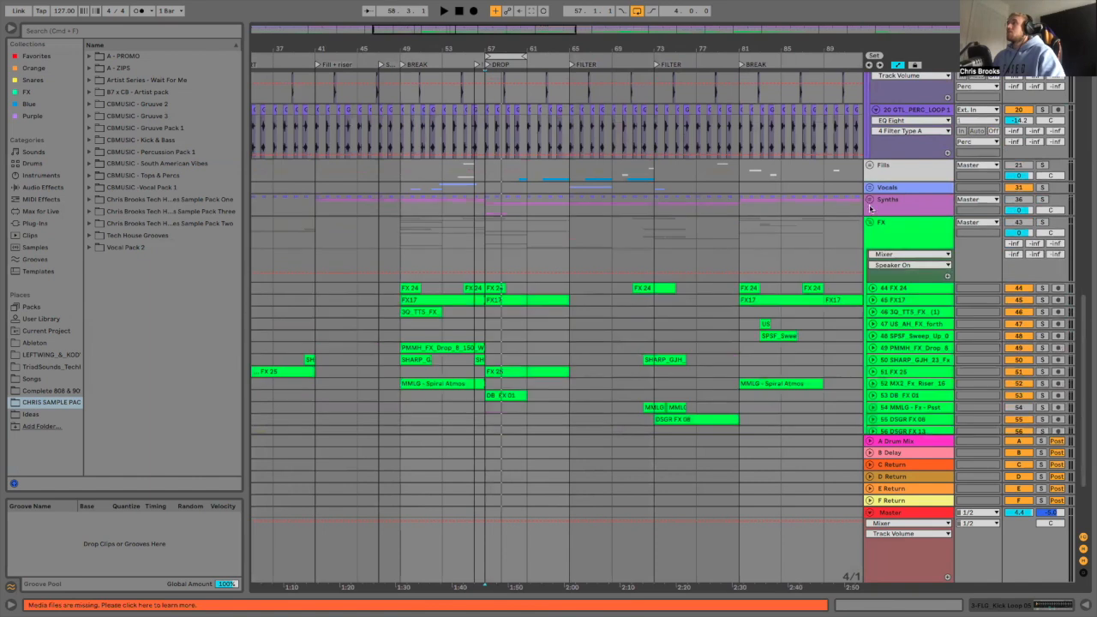
{"action": "left_click", "coordinate": [482, 225]}
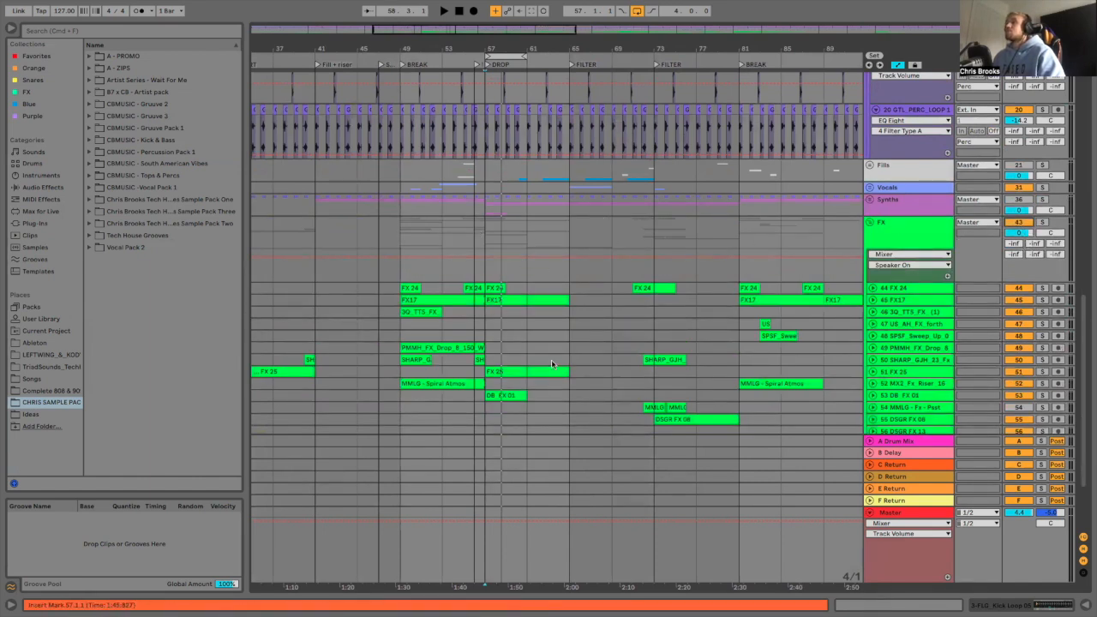
Step: Extend the loop start back to bar 53 and play from there into the drop
{"action": "scroll", "coordinate": [492, 275], "scroll_direction": "up", "scroll_amount": 10}
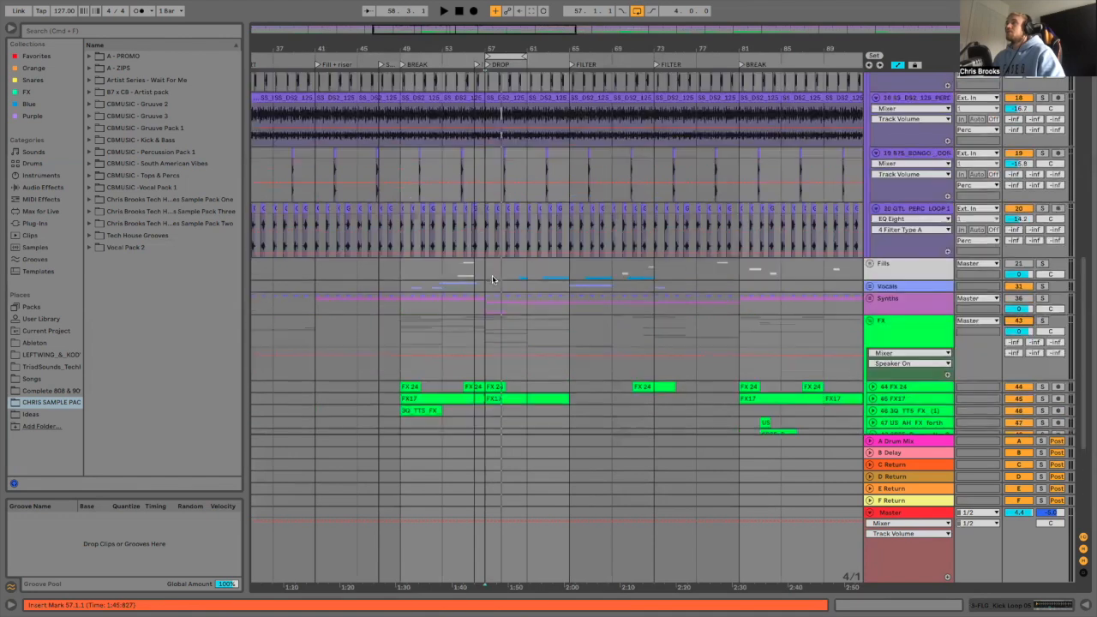
{"action": "scroll", "coordinate": [477, 184], "scroll_direction": "up", "scroll_amount": 10}
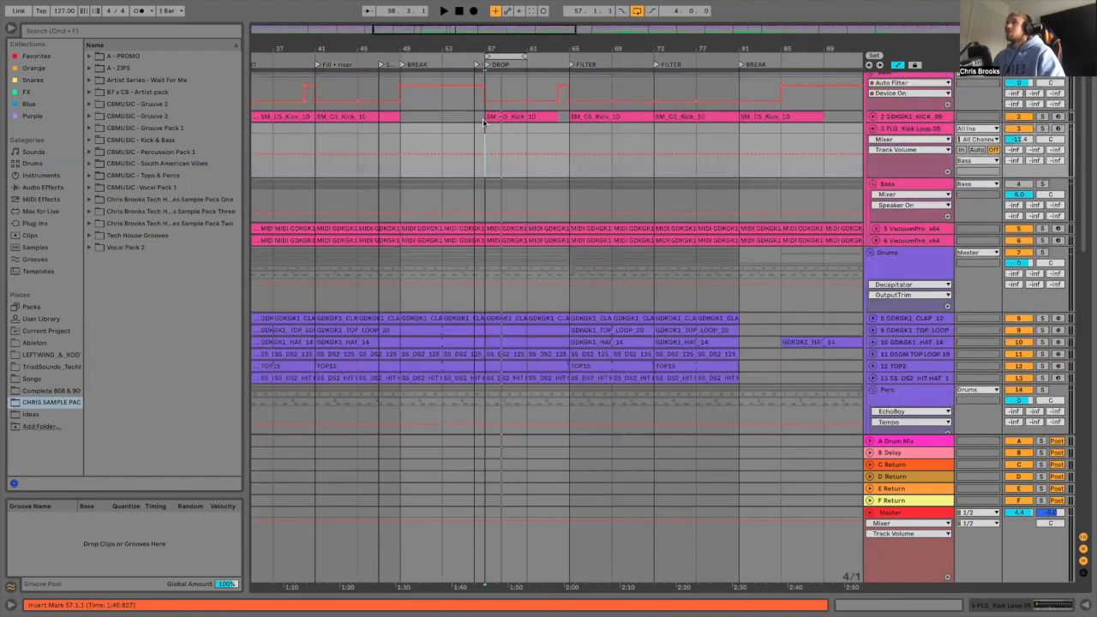
{"action": "scroll", "coordinate": [484, 123], "scroll_direction": "up", "scroll_amount": 1}
{"action": "left_click_drag", "start_coordinate": [484, 58], "coordinate": [443, 58]}
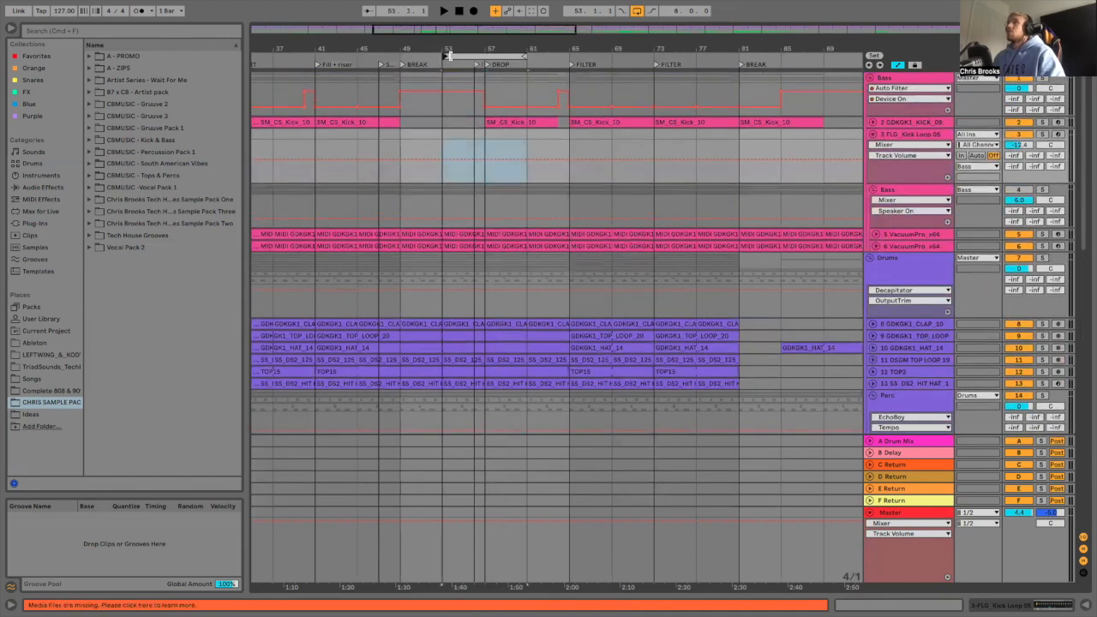
{"action": "left_click", "coordinate": [441, 135]}
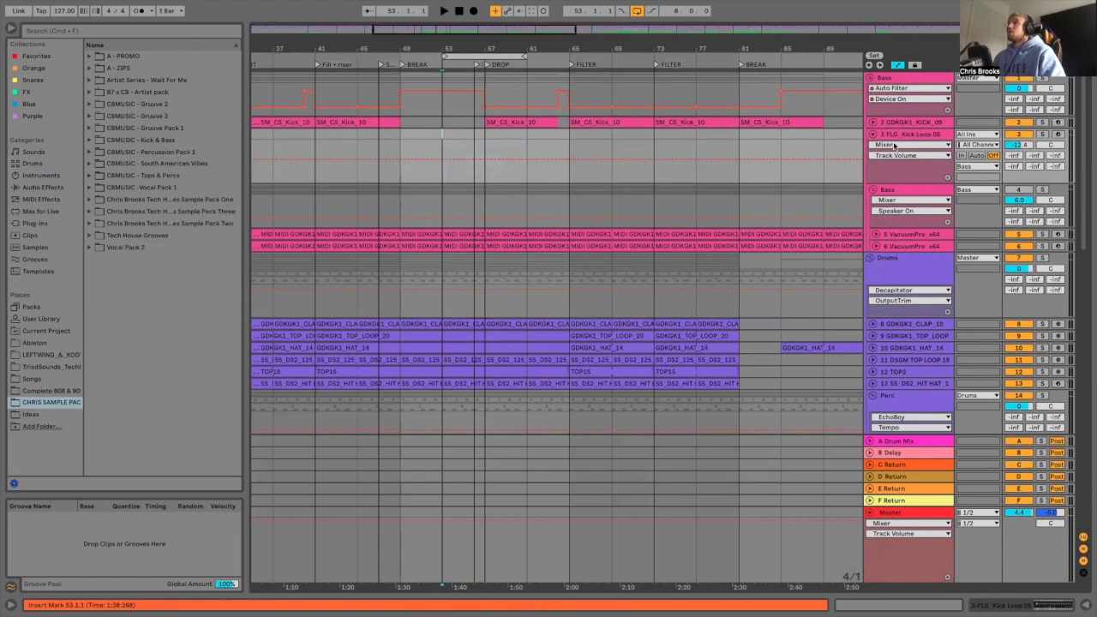
{"action": "key", "text": "space"}
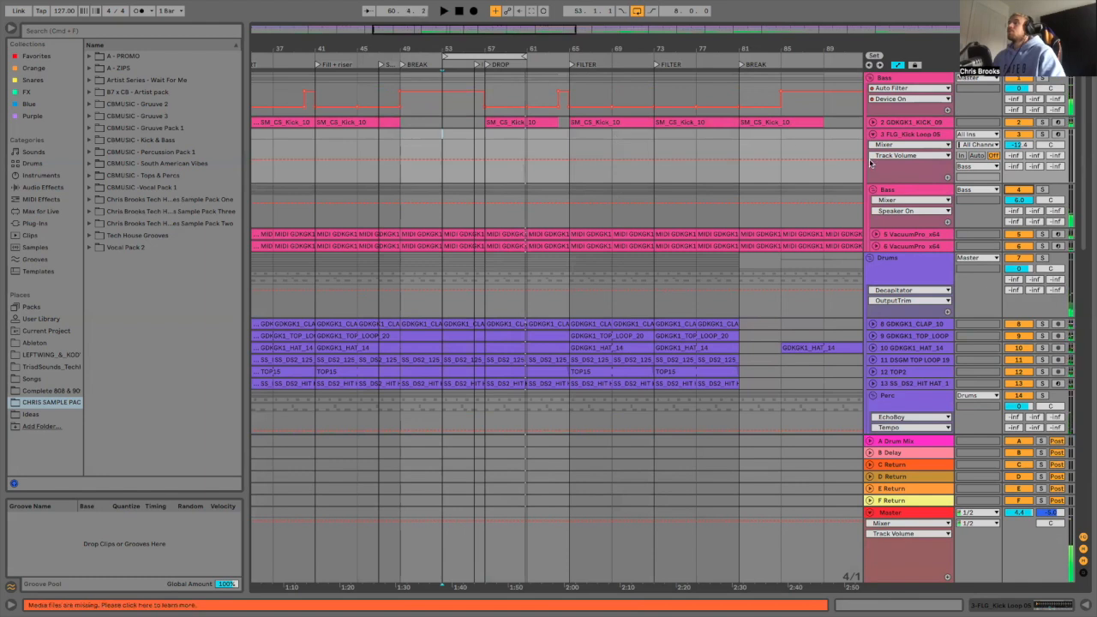
Step: Set the loop to the four bars of the drop starting at bar 57 and play it
{"action": "left_click_drag", "start_coordinate": [501, 52], "coordinate": [408, 53]}
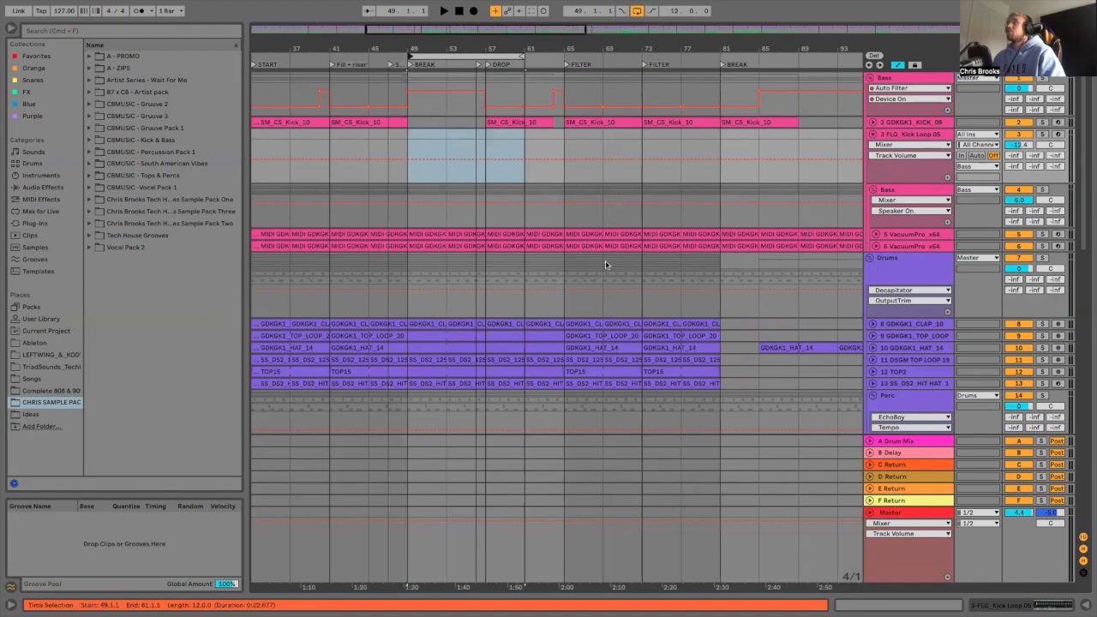
{"action": "scroll", "coordinate": [578, 263], "scroll_direction": "down", "scroll_amount": 3}
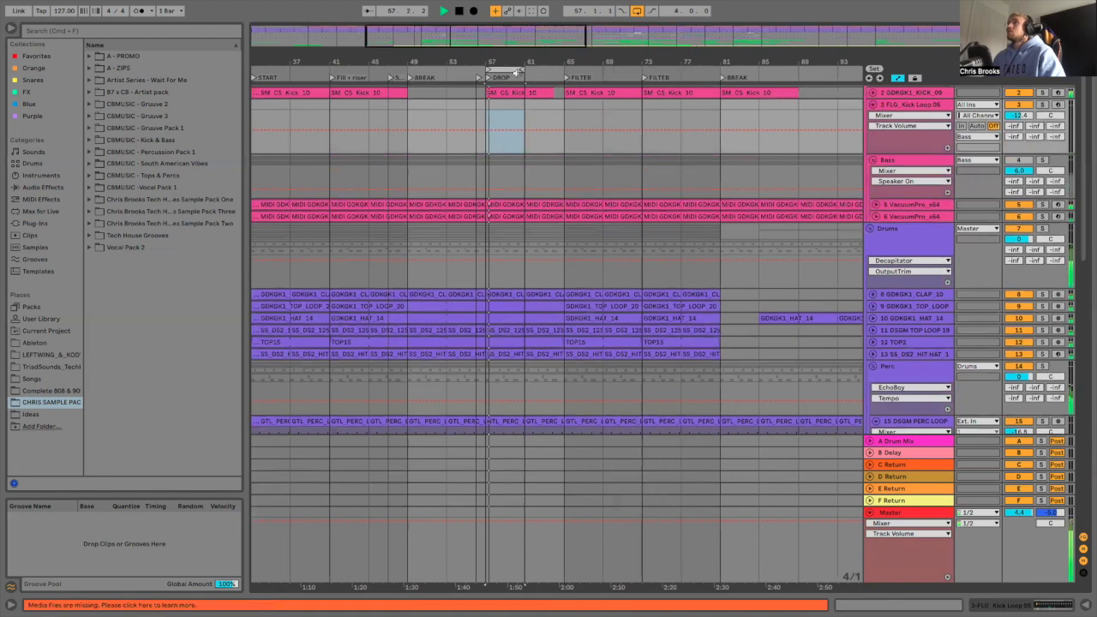
{"action": "left_click_drag", "start_coordinate": [514, 61], "coordinate": [511, 80]}
{"action": "key", "text": "space"}
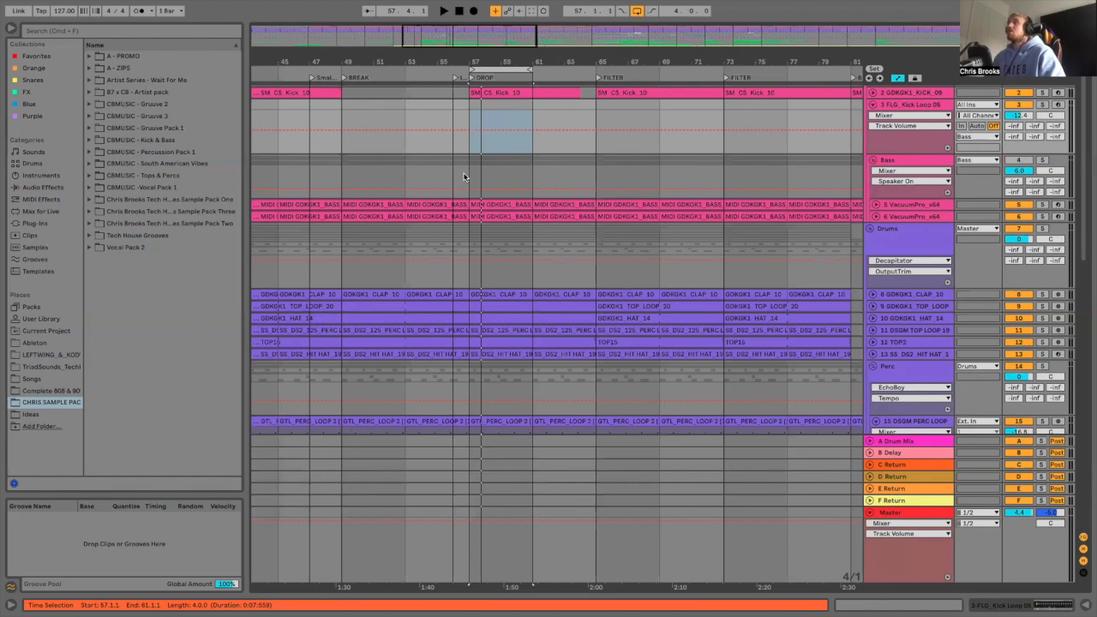
{"action": "left_click_drag", "start_coordinate": [530, 61], "coordinate": [531, 55]}
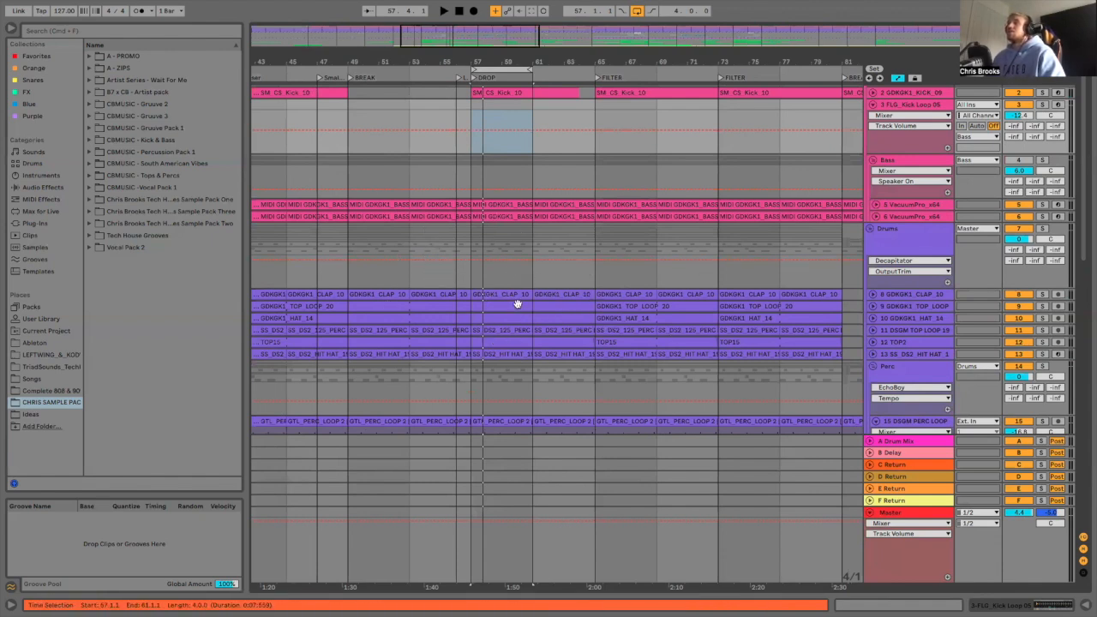
{"action": "left_click_drag", "start_coordinate": [486, 65], "coordinate": [487, 46]}
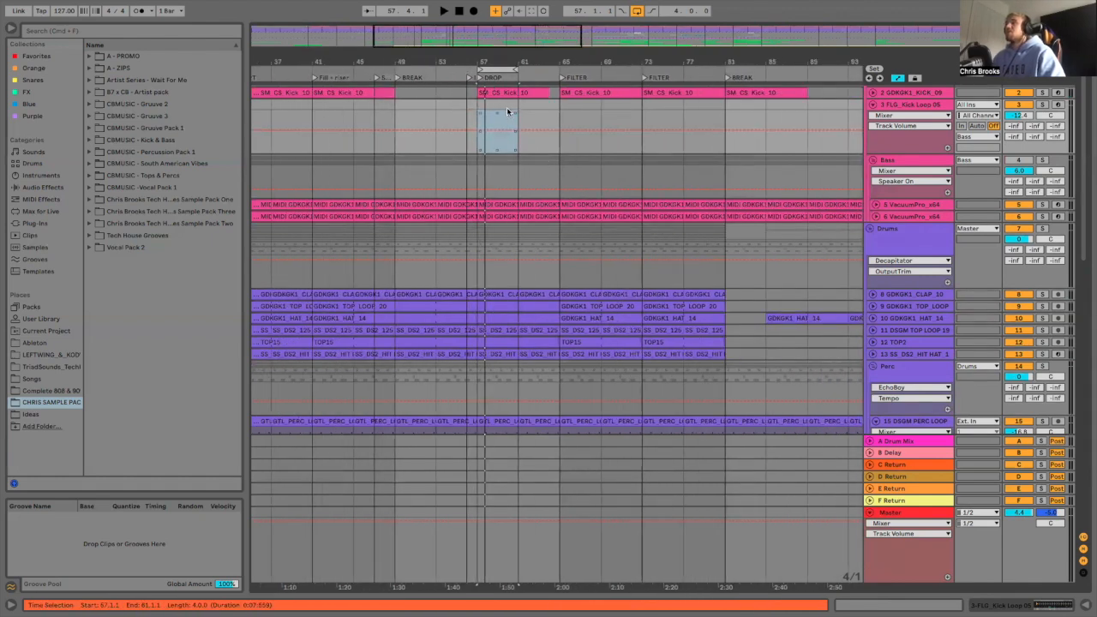
{"action": "left_click", "coordinate": [532, 110]}
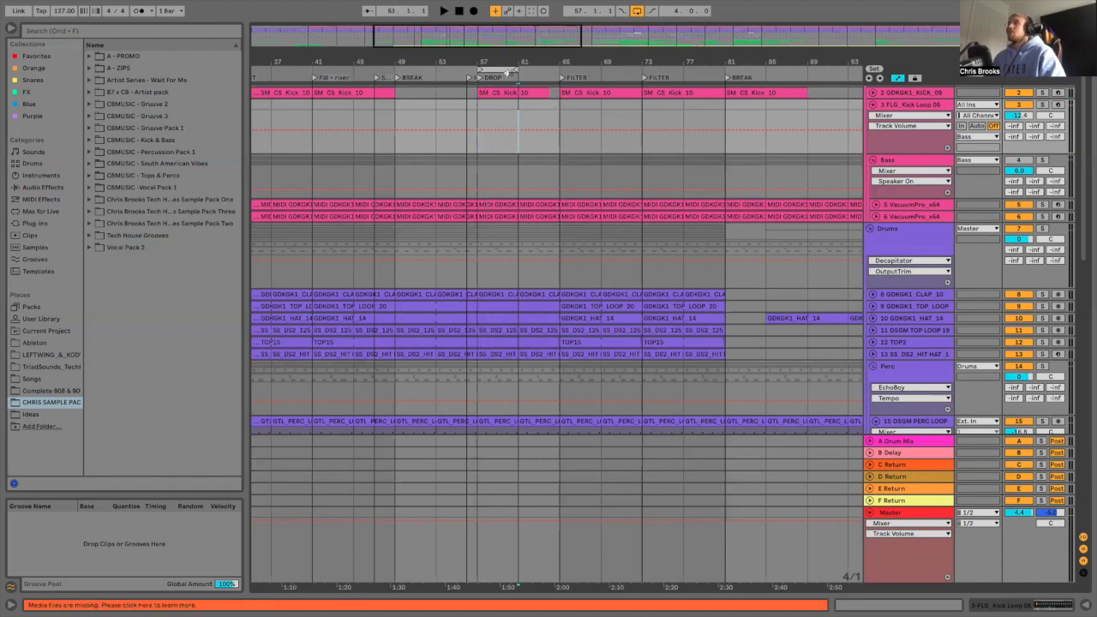
{"action": "left_click_drag", "start_coordinate": [498, 61], "coordinate": [567, 298]}
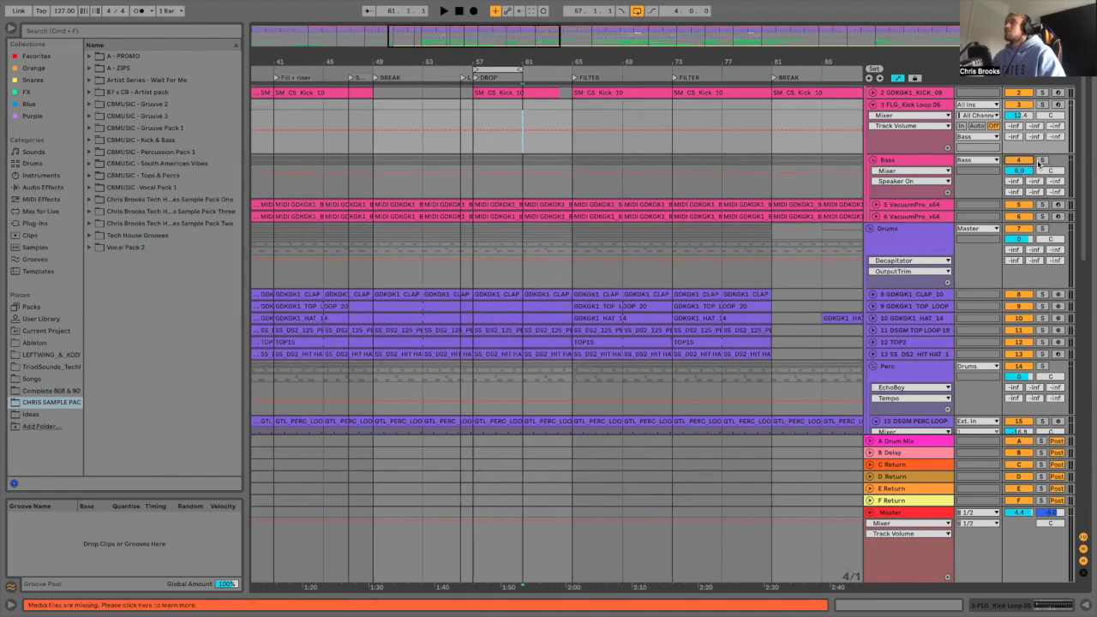
Step: Solo the Bass group and lower its volume to 0 dB while playing the drop loop
{"action": "left_click", "coordinate": [1041, 161]}
{"action": "left_click_drag", "start_coordinate": [1021, 172], "coordinate": [1021, 181]}
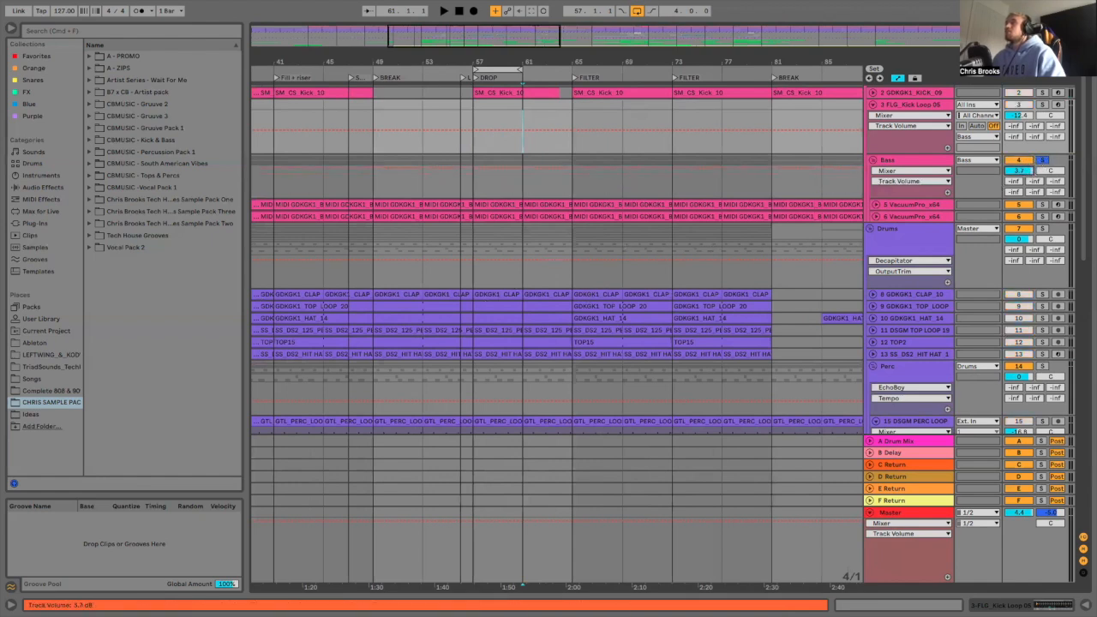
{"action": "key", "text": "space"}
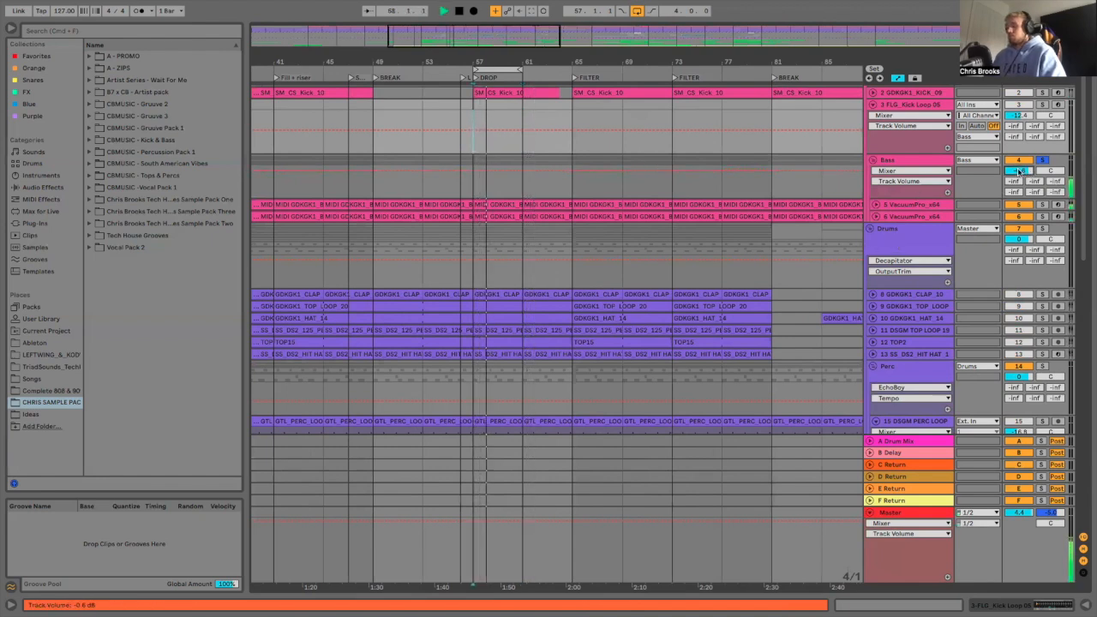
Step: Expand the two VacuumPro bass tracks around the drop and show each one's device chain
{"action": "left_click", "coordinate": [876, 217]}
{"action": "left_click", "coordinate": [876, 205]}
{"action": "left_click_drag", "start_coordinate": [493, 60], "coordinate": [506, 178]}
{"action": "key", "text": "space"}
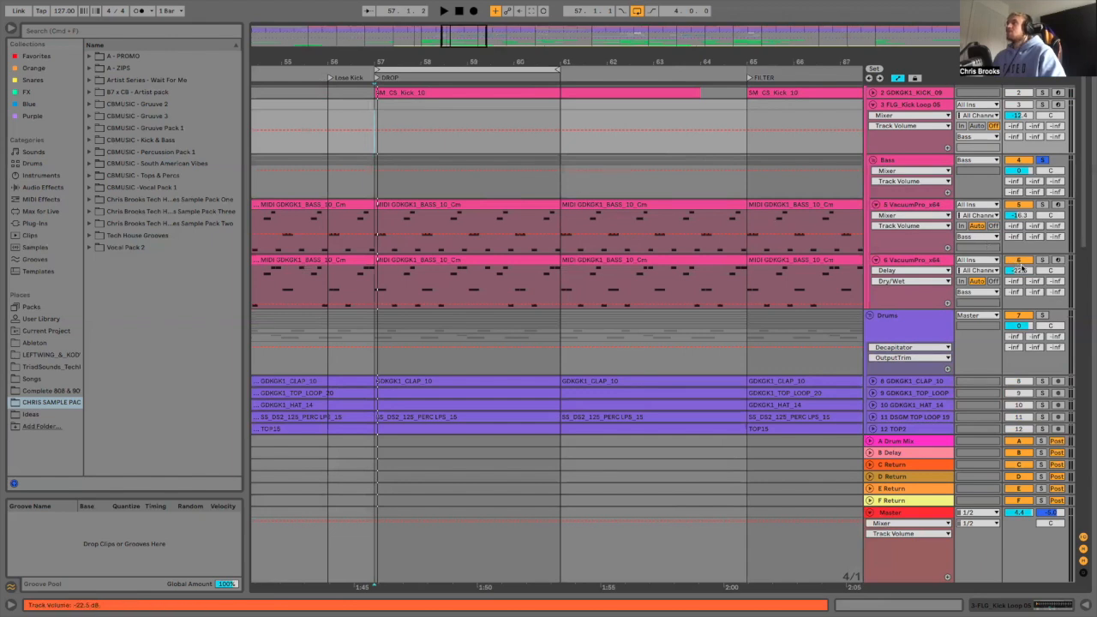
{"action": "double_click", "coordinate": [910, 204]}
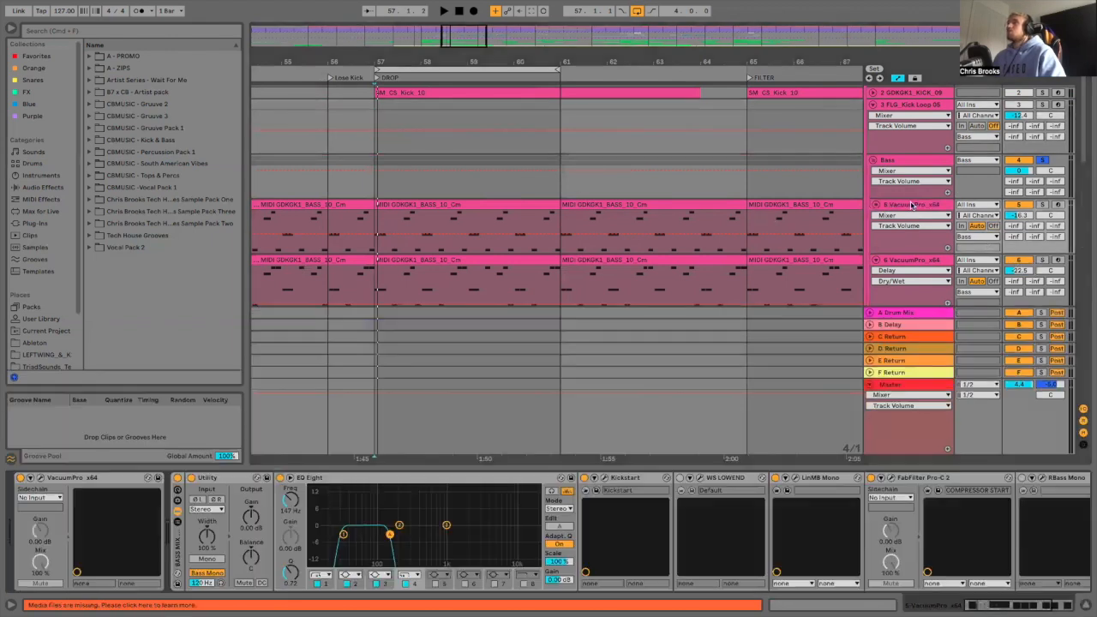
{"action": "left_click", "coordinate": [913, 261]}
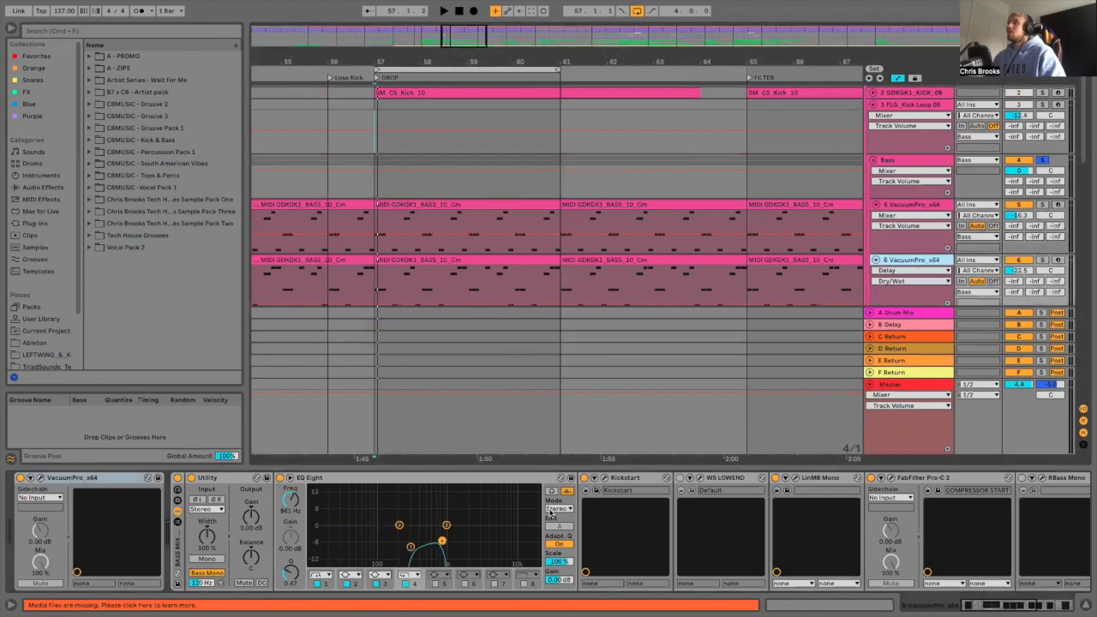
Step: Audition VacuumPro tracks 6 and 5 in solo one after the other over the drop loop, and clear the solos
{"action": "left_click", "coordinate": [1041, 259]}
{"action": "key", "text": "space"}
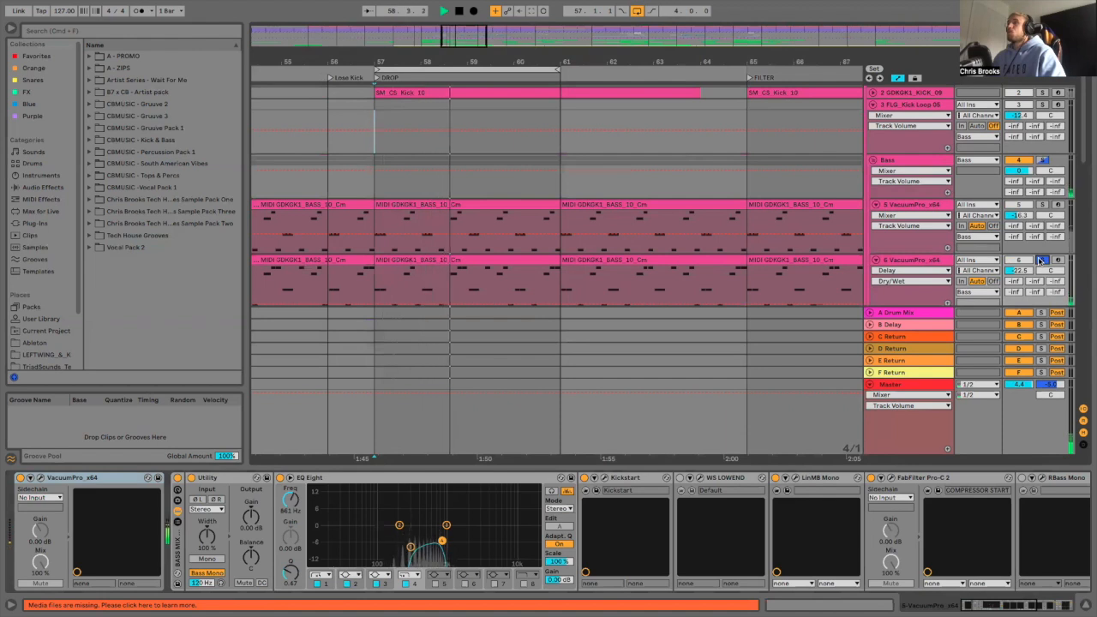
{"action": "left_click", "coordinate": [1043, 204]}
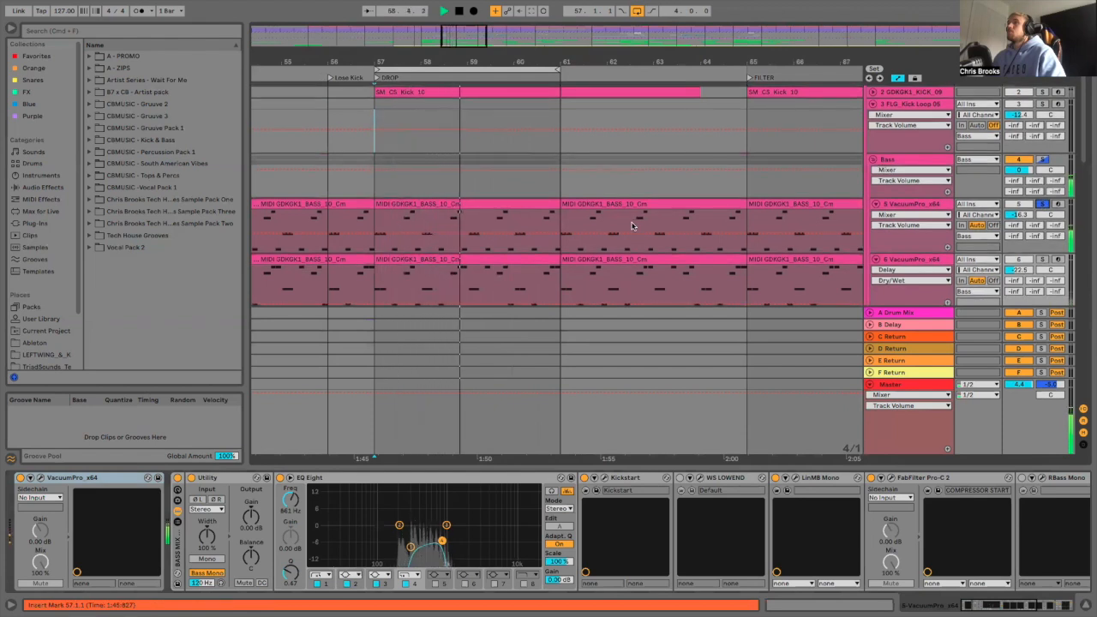
{"action": "scroll", "coordinate": [510, 257], "scroll_direction": "down", "scroll_amount": 2}
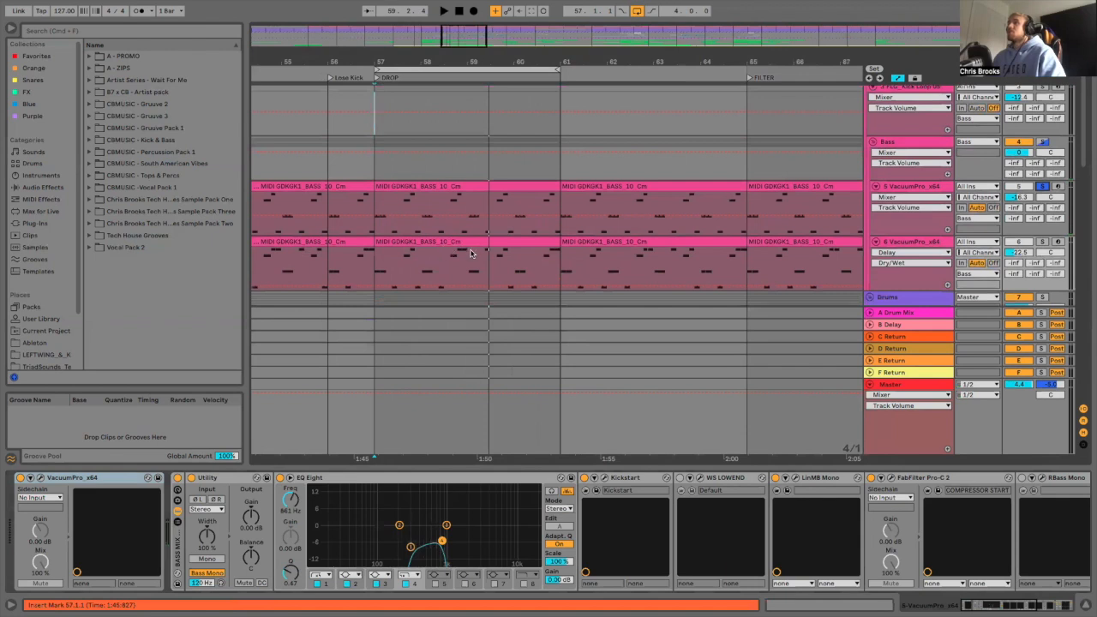
{"action": "left_click_drag", "start_coordinate": [457, 62], "coordinate": [476, 41]}
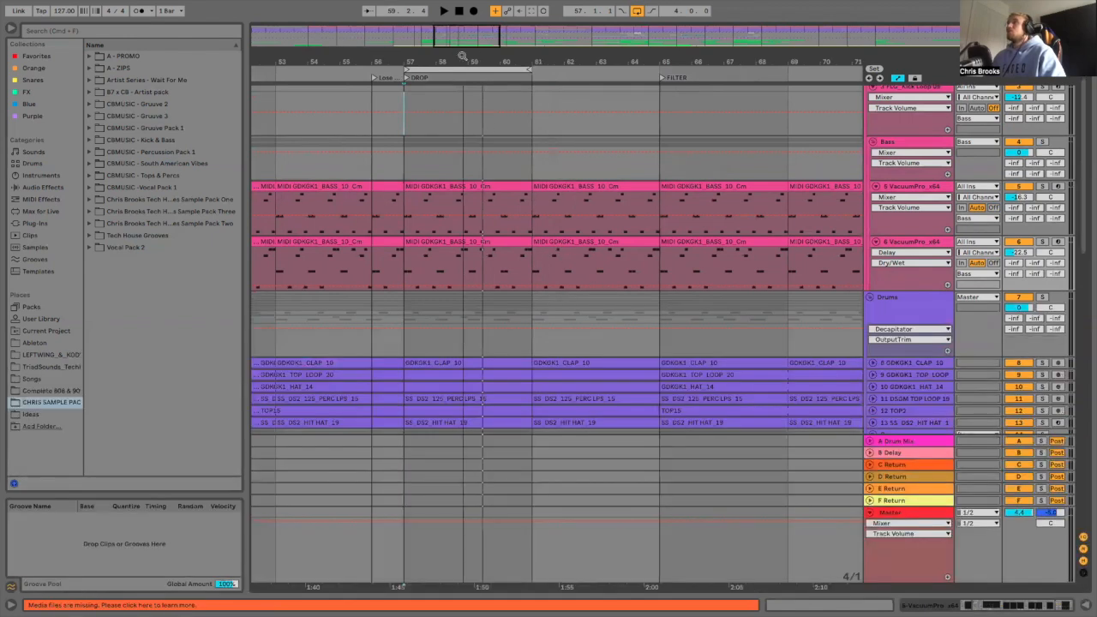
{"action": "scroll", "coordinate": [796, 220], "scroll_direction": "up", "scroll_amount": 3}
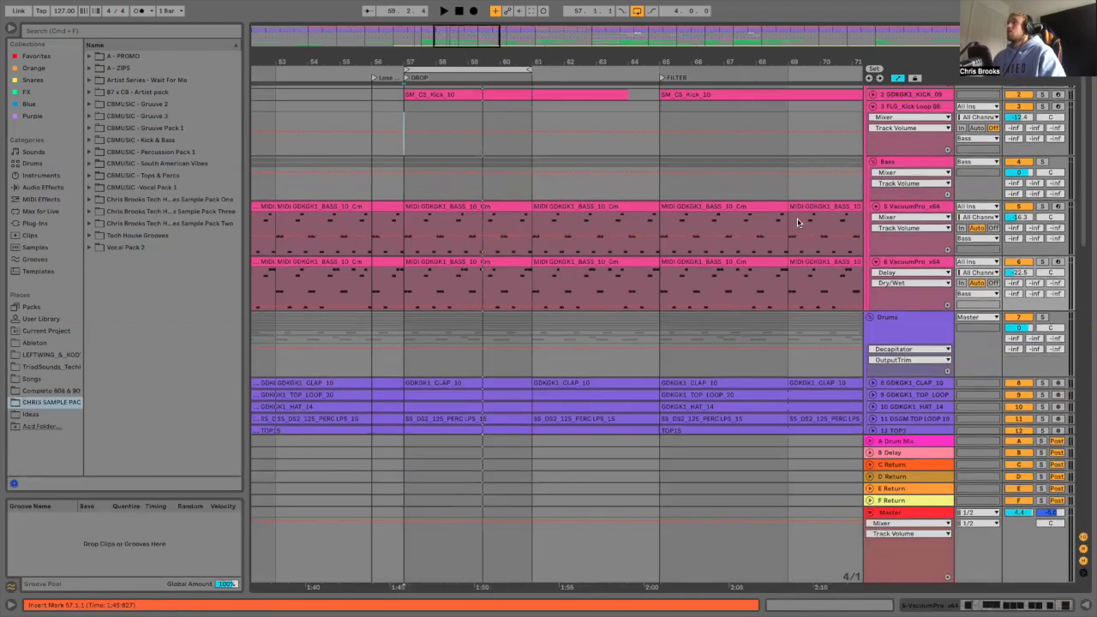
Step: Play the full mix of the drop from bar 57 for a moment and stop
{"action": "left_click_drag", "start_coordinate": [453, 65], "coordinate": [455, 56]}
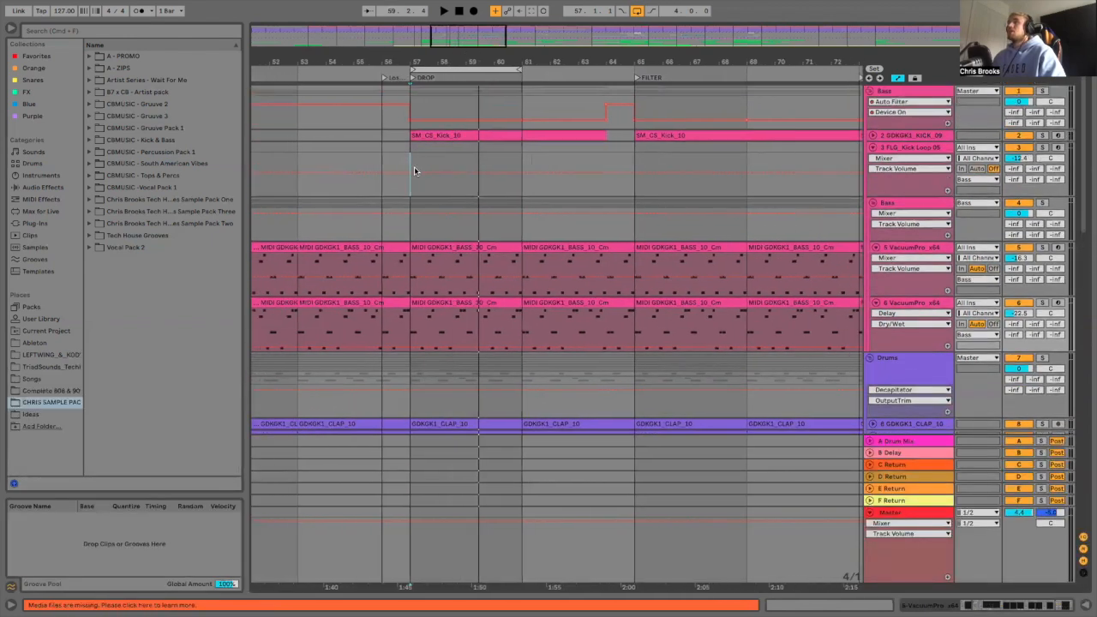
{"action": "left_click", "coordinate": [410, 152]}
{"action": "key", "text": "space"}
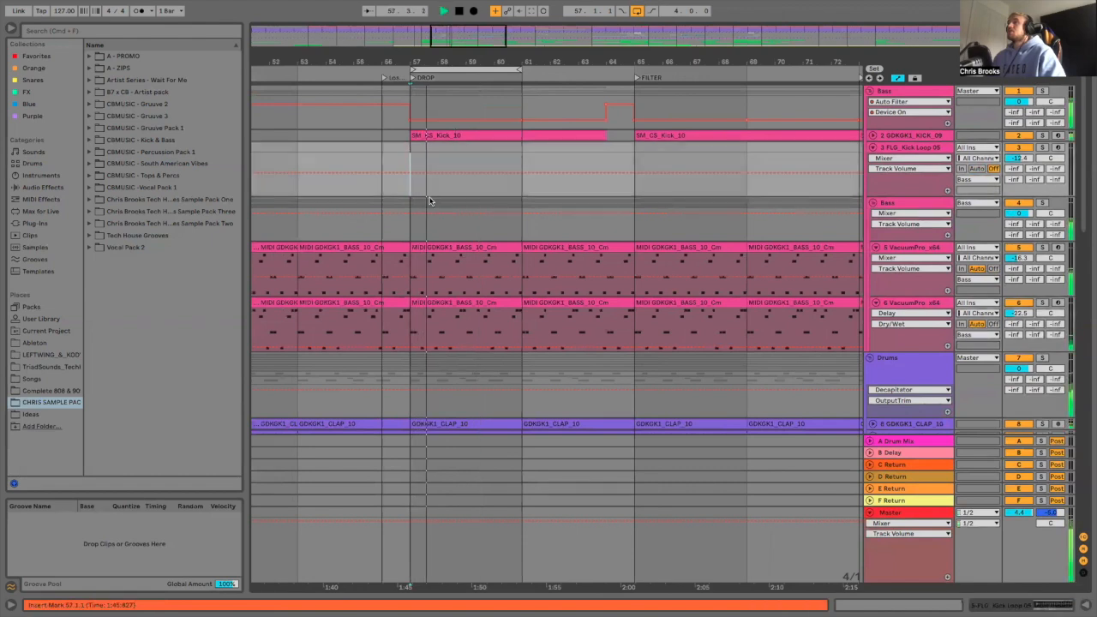
{"action": "scroll", "coordinate": [479, 193], "scroll_direction": "down", "scroll_amount": 1}
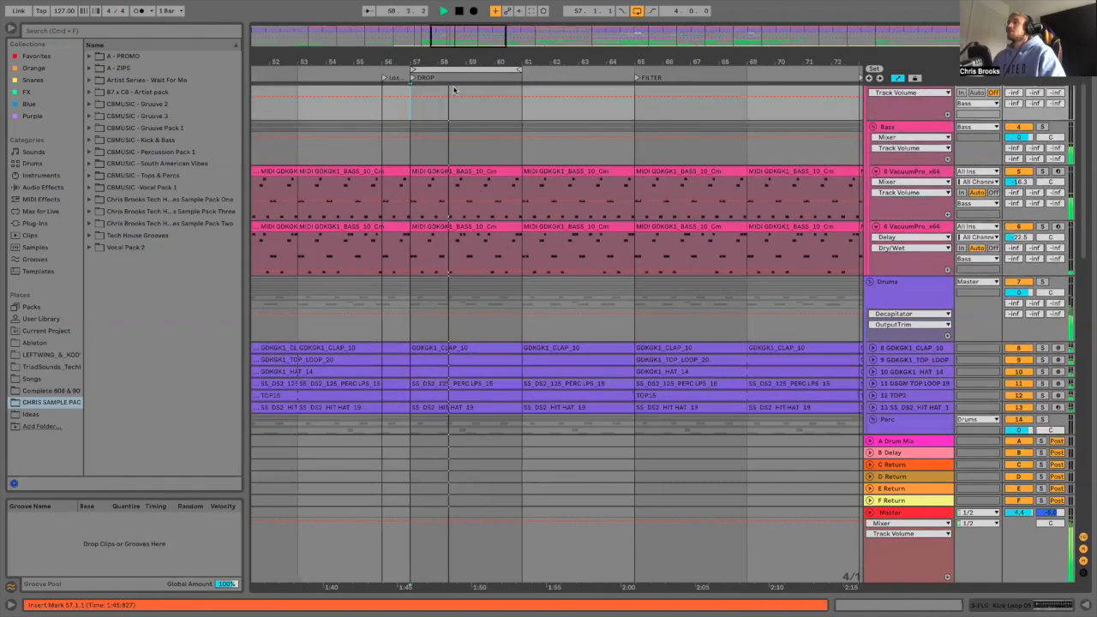
{"action": "key", "text": "space"}
Step: Extend the loop back to the break at bar 49, making it 12 bars, and unfold the Synths group
{"action": "scroll", "coordinate": [455, 90], "scroll_direction": "down", "scroll_amount": 2}
{"action": "scroll", "coordinate": [487, 111], "scroll_direction": "down", "scroll_amount": 3}
{"action": "left_click_drag", "start_coordinate": [431, 70], "coordinate": [341, 65]}
{"action": "scroll", "coordinate": [547, 259], "scroll_direction": "down", "scroll_amount": 1}
{"action": "scroll", "coordinate": [1085, 222], "scroll_direction": "down", "scroll_amount": 4}
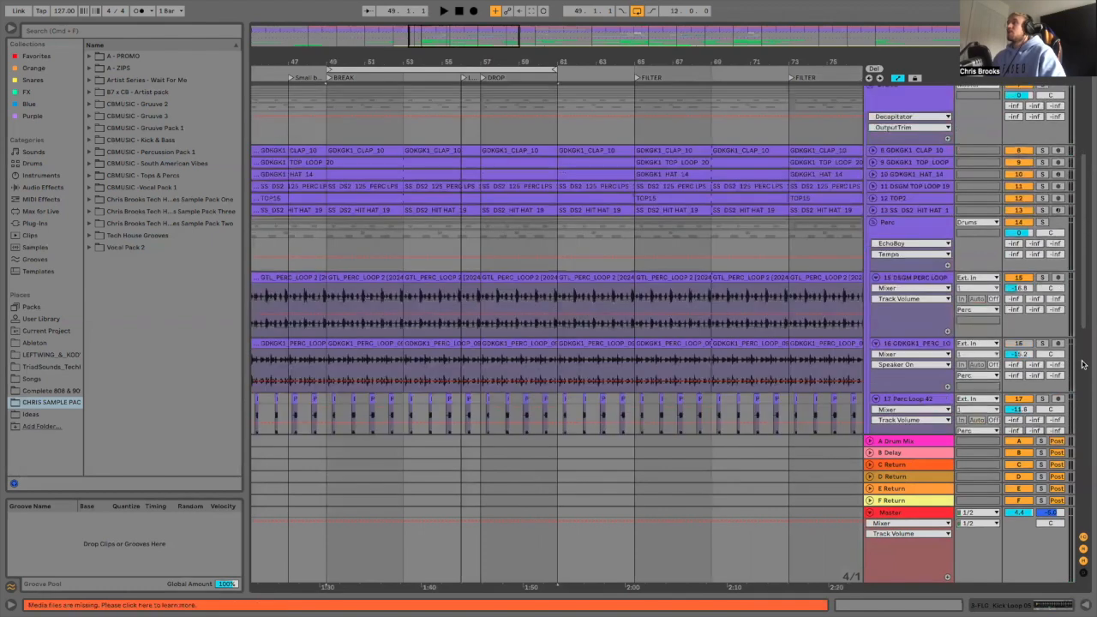
{"action": "scroll", "coordinate": [1084, 381], "scroll_direction": "down", "scroll_amount": 6}
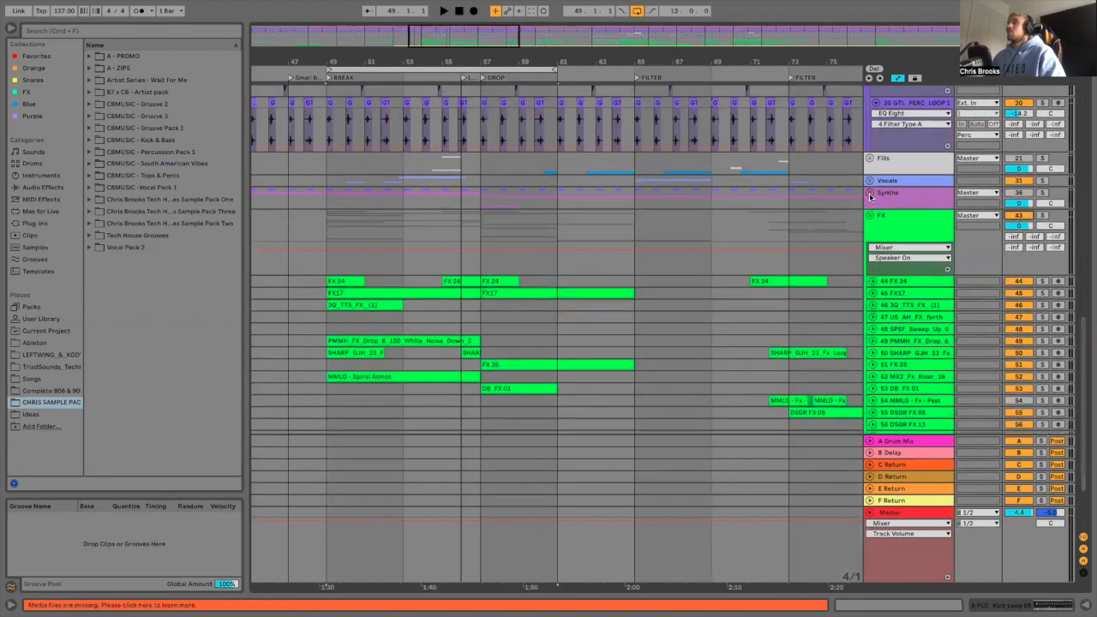
{"action": "left_click", "coordinate": [871, 195]}
{"action": "left_click_drag", "start_coordinate": [464, 59], "coordinate": [464, 18]}
{"action": "scroll", "coordinate": [506, 274], "scroll_direction": "down", "scroll_amount": 2}
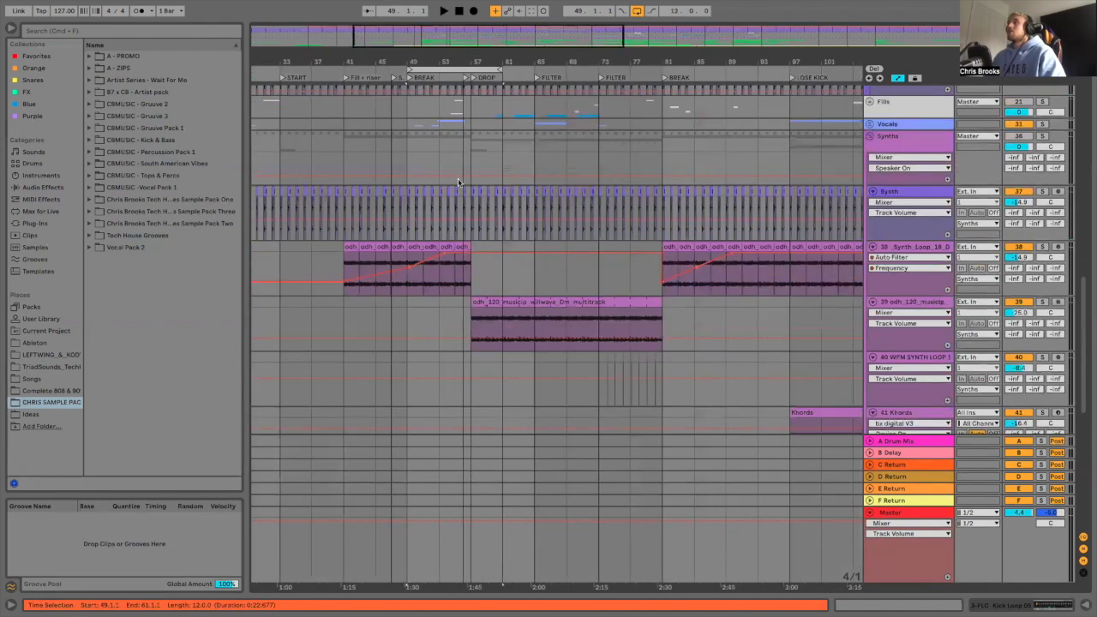
{"action": "left_click_drag", "start_coordinate": [429, 62], "coordinate": [476, 56]}
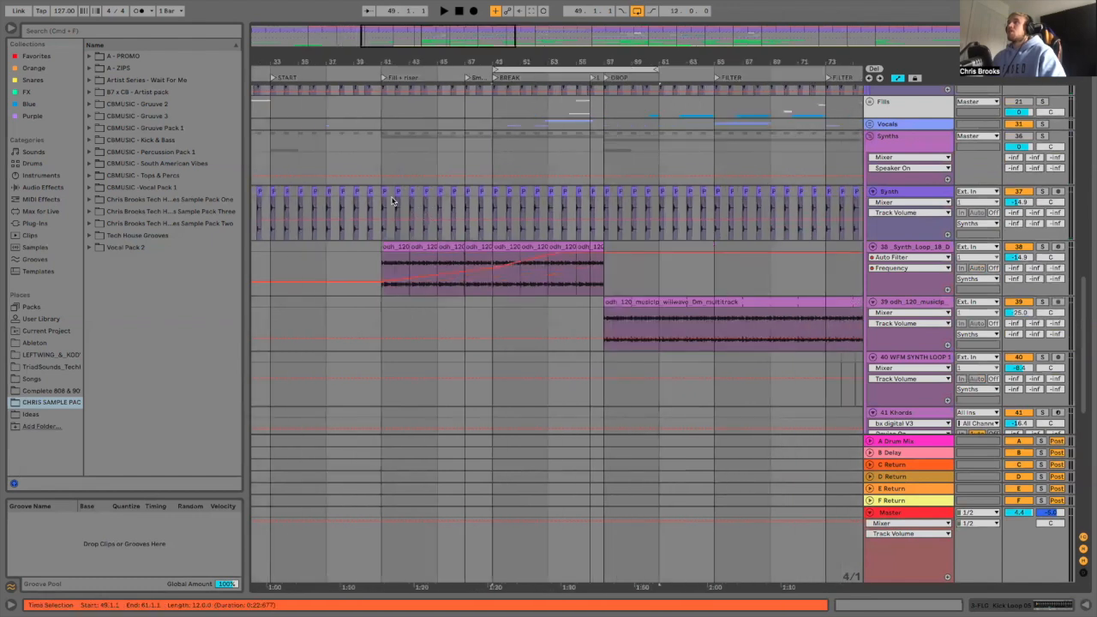
Step: Audition the Synth track 37 in solo from the fill and riser at bar 41, and clear the solo
{"action": "left_click", "coordinate": [1042, 191]}
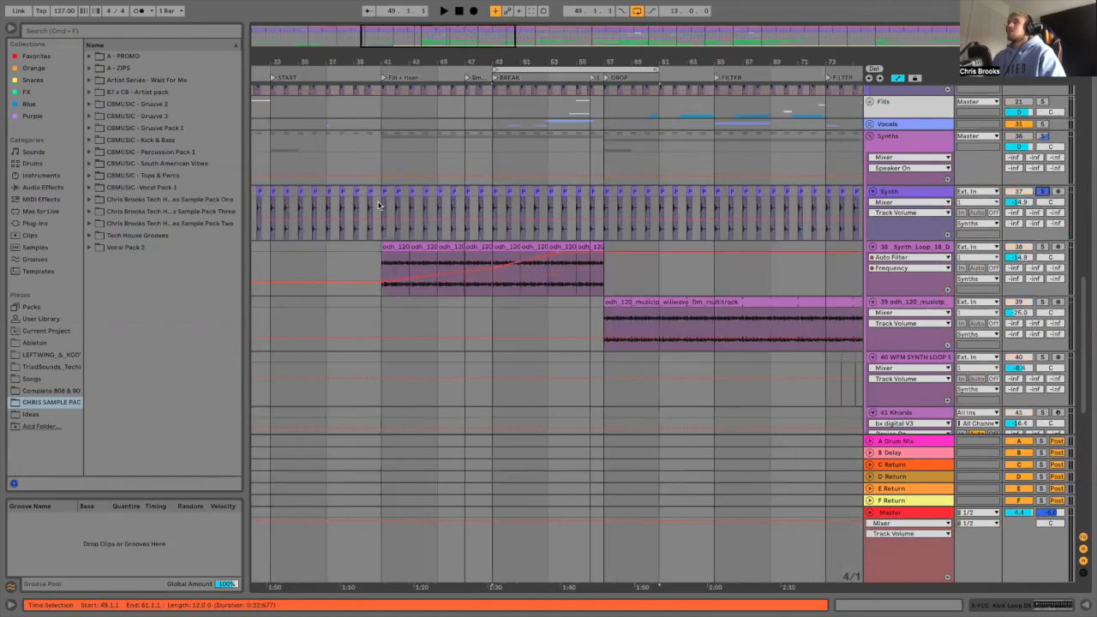
{"action": "left_click_drag", "start_coordinate": [380, 58], "coordinate": [380, 65]}
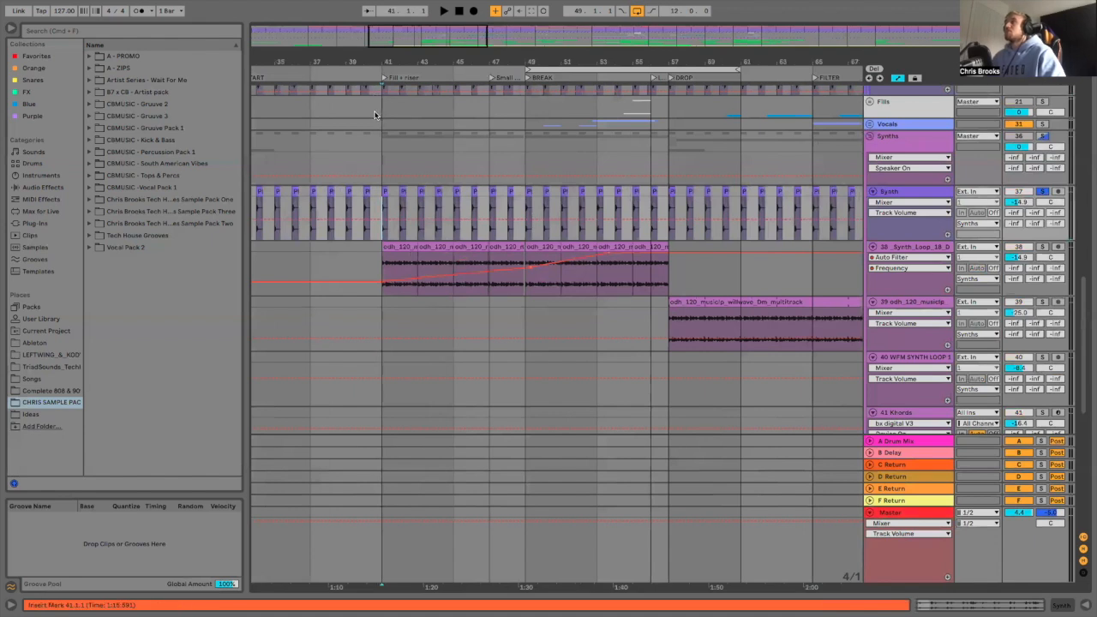
{"action": "key", "text": "space"}
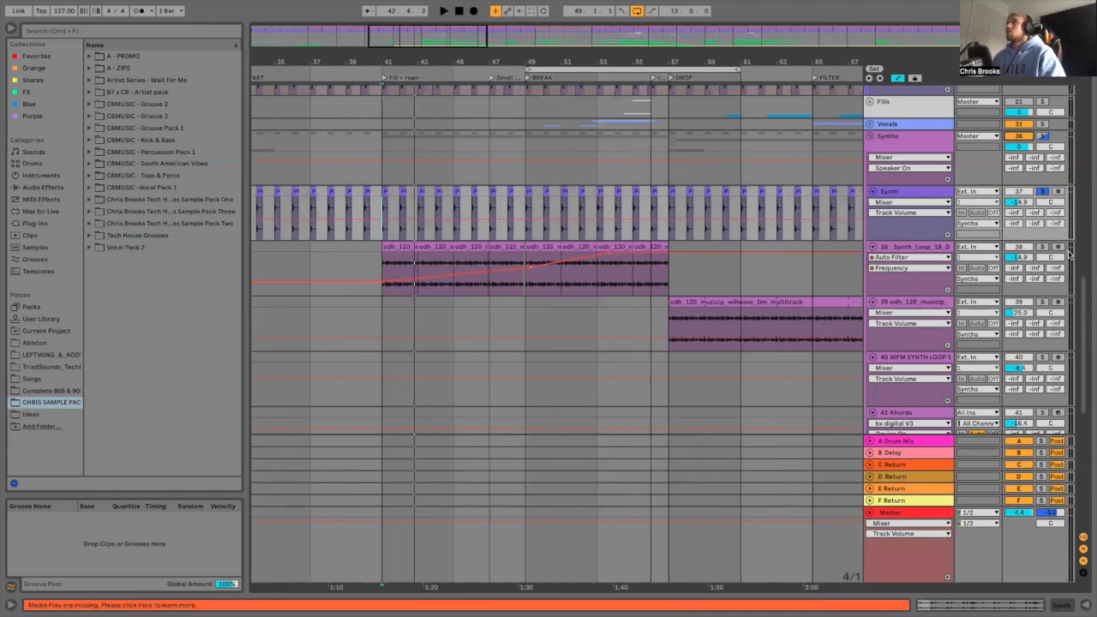
{"action": "left_click", "coordinate": [1045, 190]}
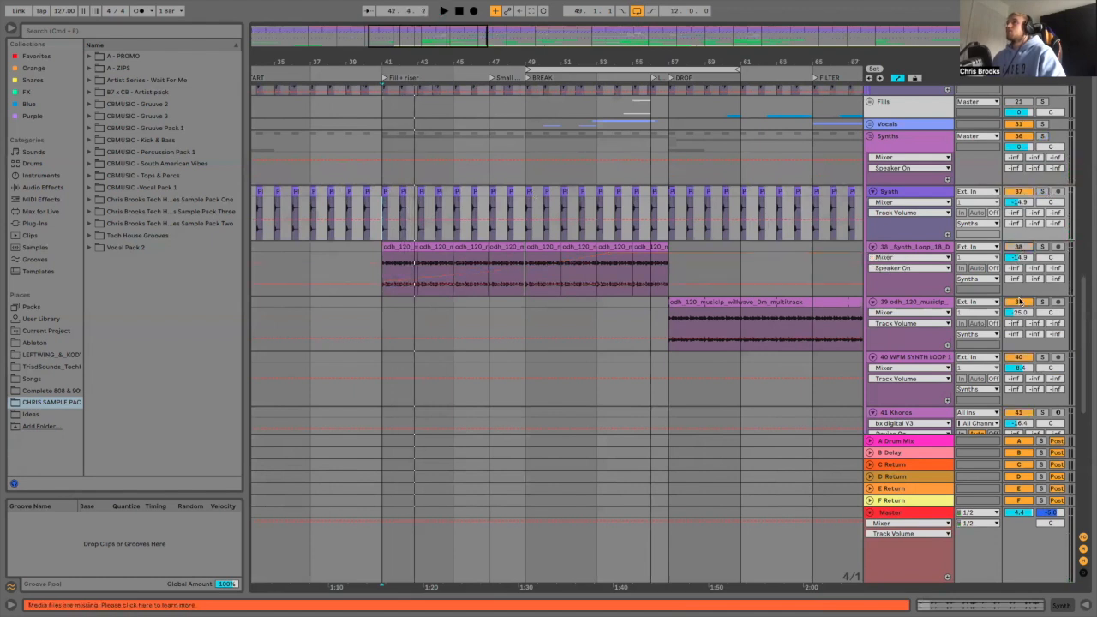
Step: Deactivate synth tracks 38 and 39 and play the break from bar 49
{"action": "left_click", "coordinate": [526, 104]}
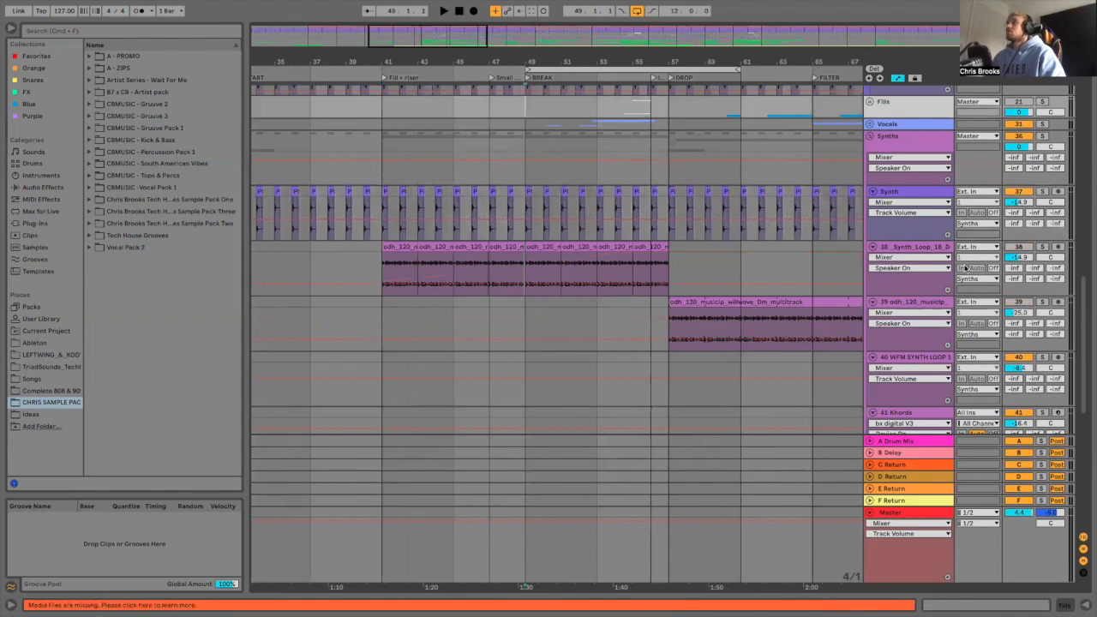
{"action": "key", "text": "space"}
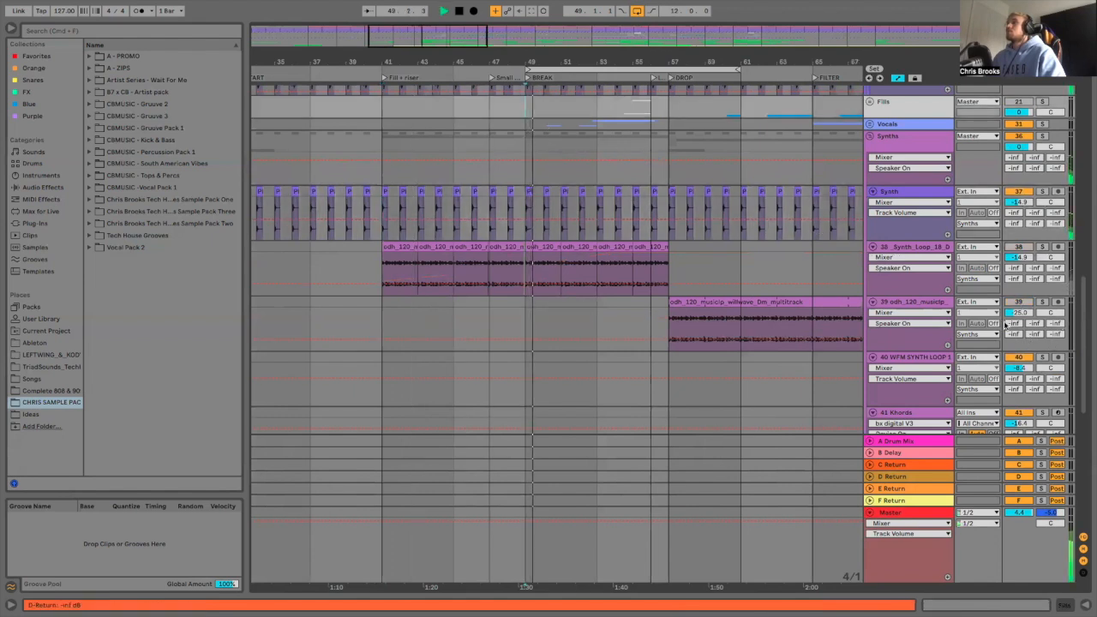
{"action": "scroll", "coordinate": [1067, 201], "scroll_direction": "up", "scroll_amount": 5}
{"action": "scroll", "coordinate": [525, 76], "scroll_direction": "up", "scroll_amount": 5}
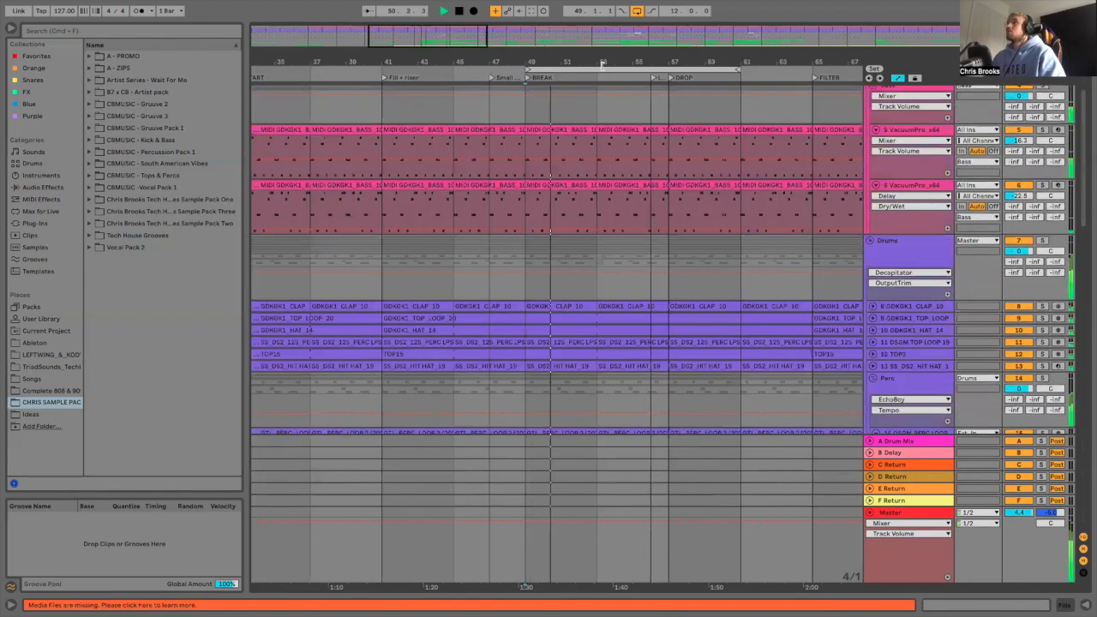
Step: Loop the four bars of the drop from bar 57 and deactivate track 42 and the FX group during playback
{"action": "left_click_drag", "start_coordinate": [526, 70], "coordinate": [649, 65]}
{"action": "left_click_drag", "start_coordinate": [781, 64], "coordinate": [684, 70]}
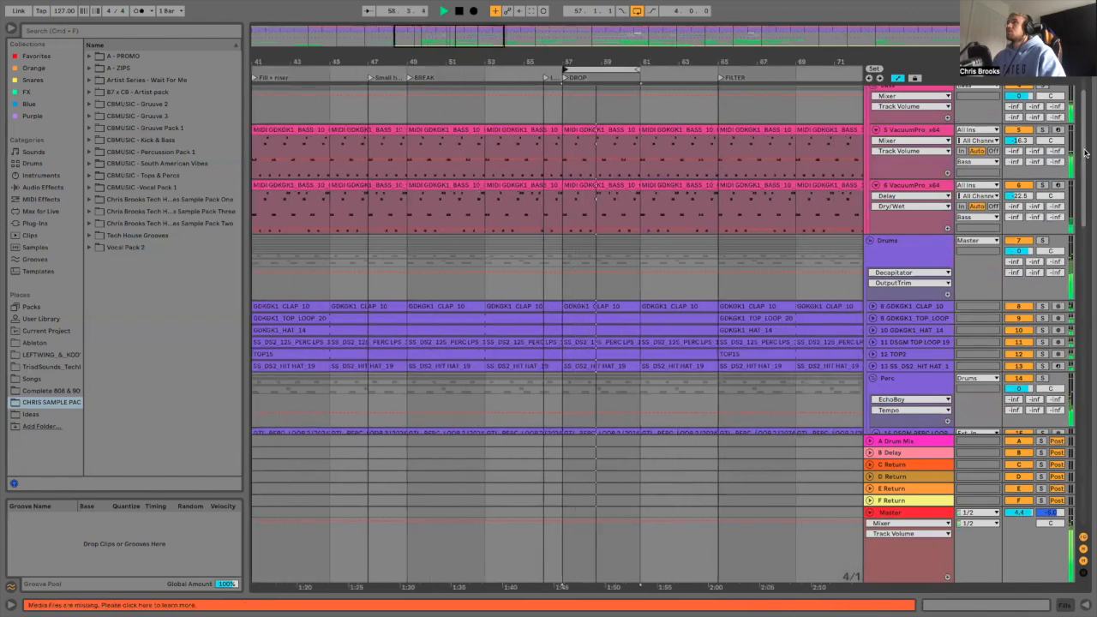
{"action": "scroll", "coordinate": [1086, 388], "scroll_direction": "down", "scroll_amount": 1}
{"action": "left_click", "coordinate": [1080, 371]}
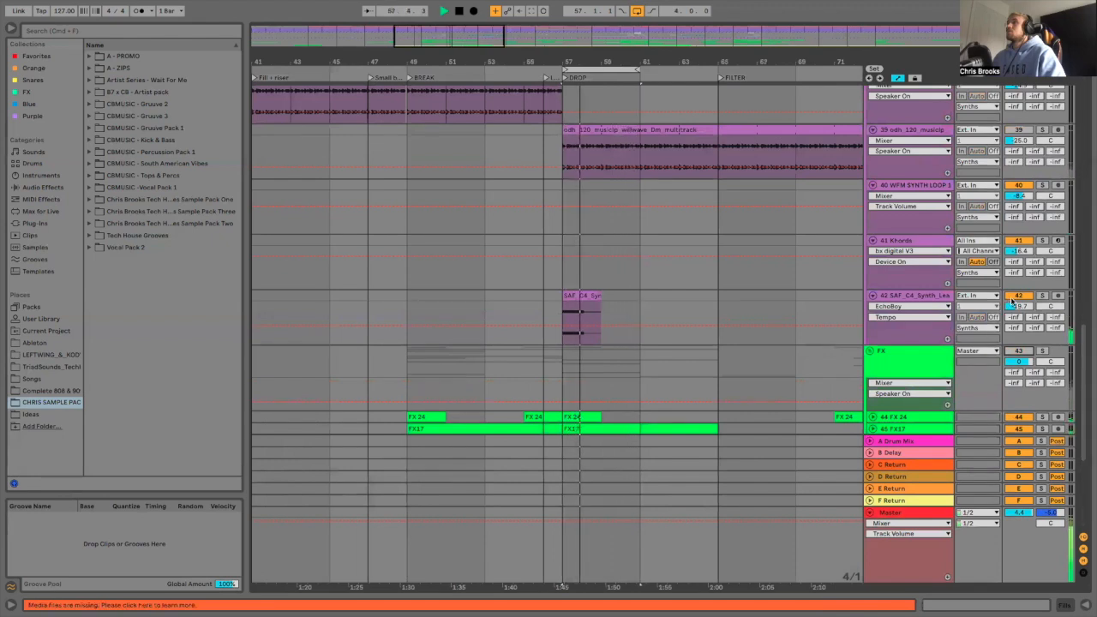
{"action": "scroll", "coordinate": [1084, 405], "scroll_direction": "up", "scroll_amount": 2}
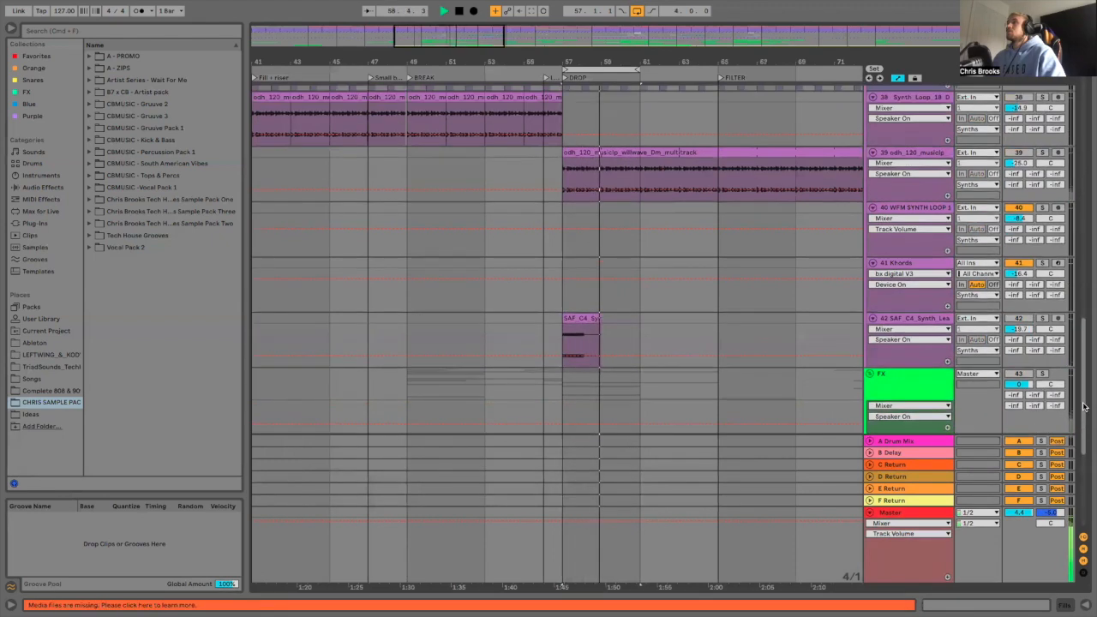
{"action": "scroll", "coordinate": [1084, 404], "scroll_direction": "up", "scroll_amount": 2}
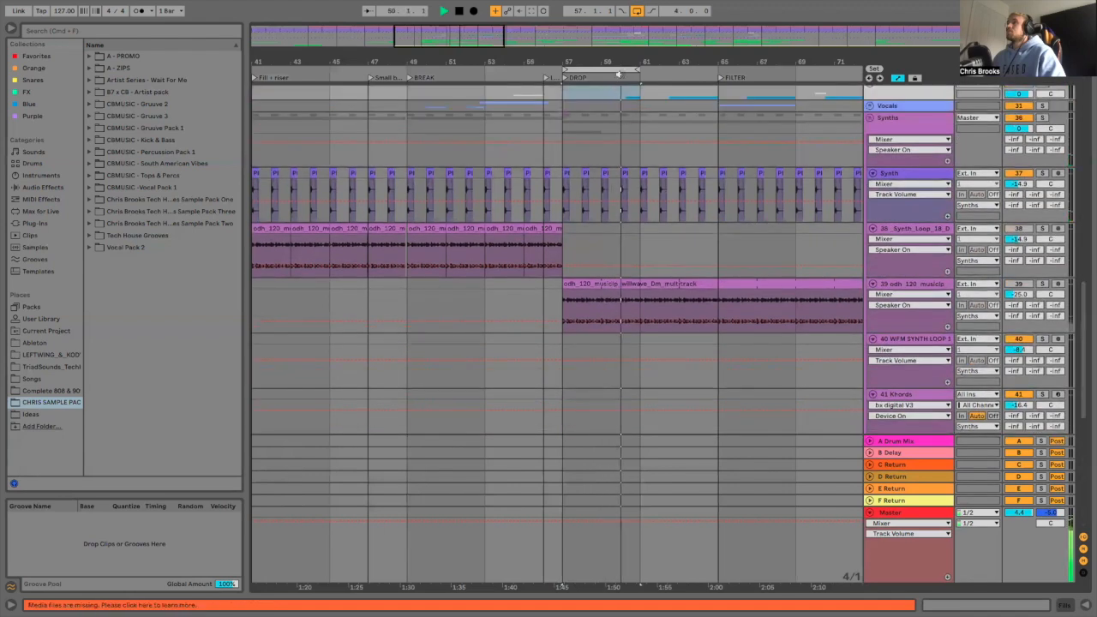
Step: Set a 20-bar loop starting at bar 41 and play synth loop track 38 in solo from there
{"action": "left_click_drag", "start_coordinate": [618, 60], "coordinate": [416, 82]}
{"action": "key", "text": "space"}
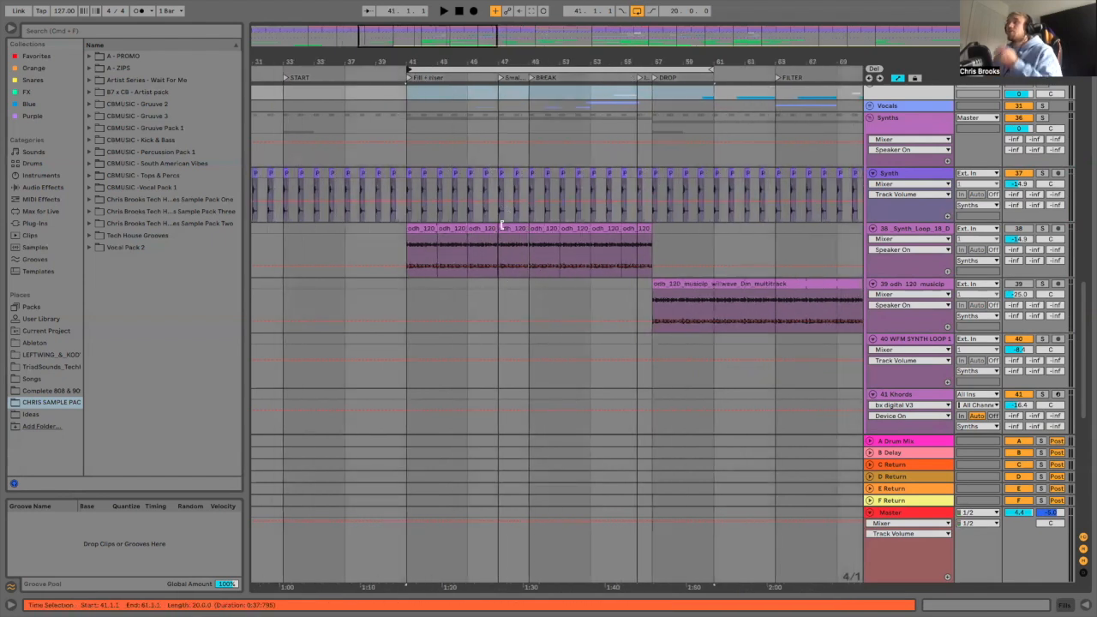
{"action": "left_click", "coordinate": [1042, 228]}
{"action": "left_click_drag", "start_coordinate": [547, 64], "coordinate": [547, 93]}
{"action": "left_click", "coordinate": [330, 245]}
{"action": "key", "text": "space"}
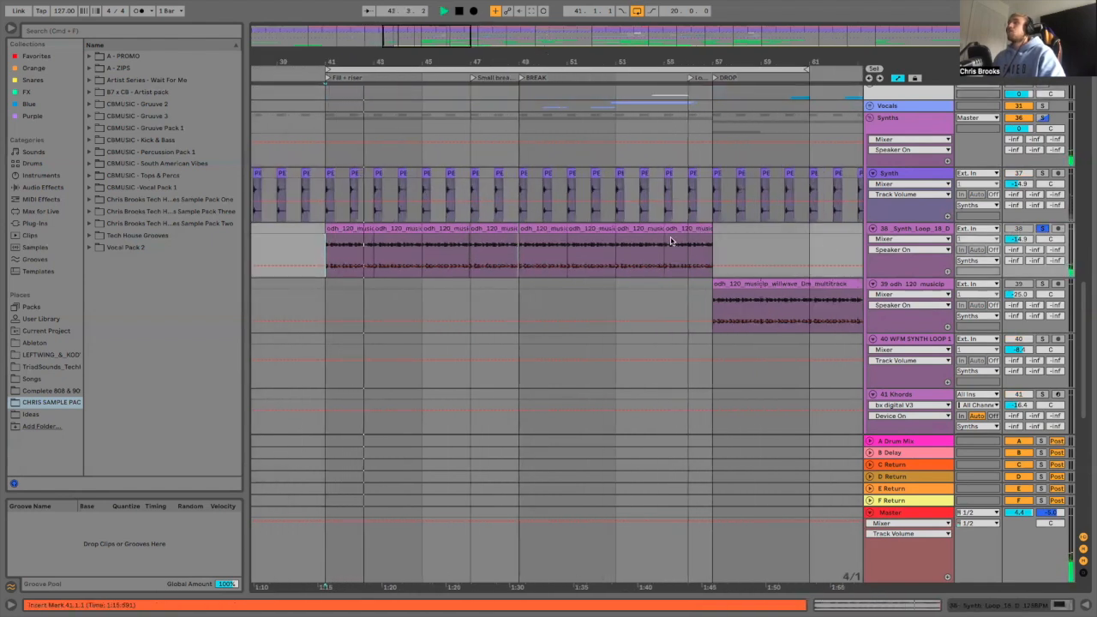
Step: Audition synth tracks 37 and 38 together in solo from the break at bar 49, and clear the solos
{"action": "left_click", "coordinate": [521, 248]}
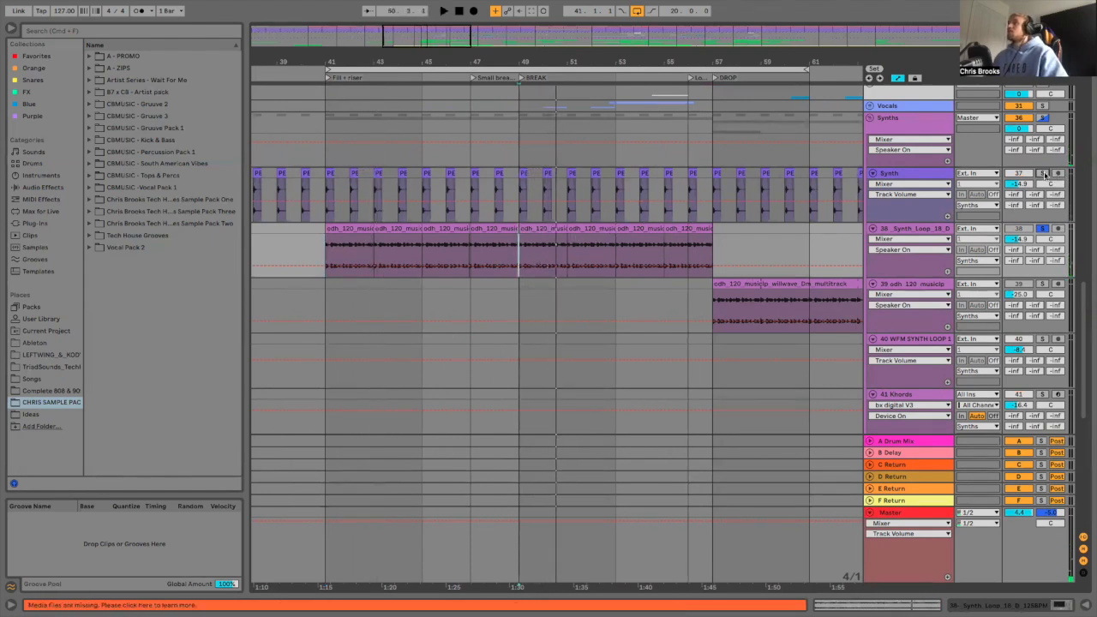
{"action": "key", "text": "space"}
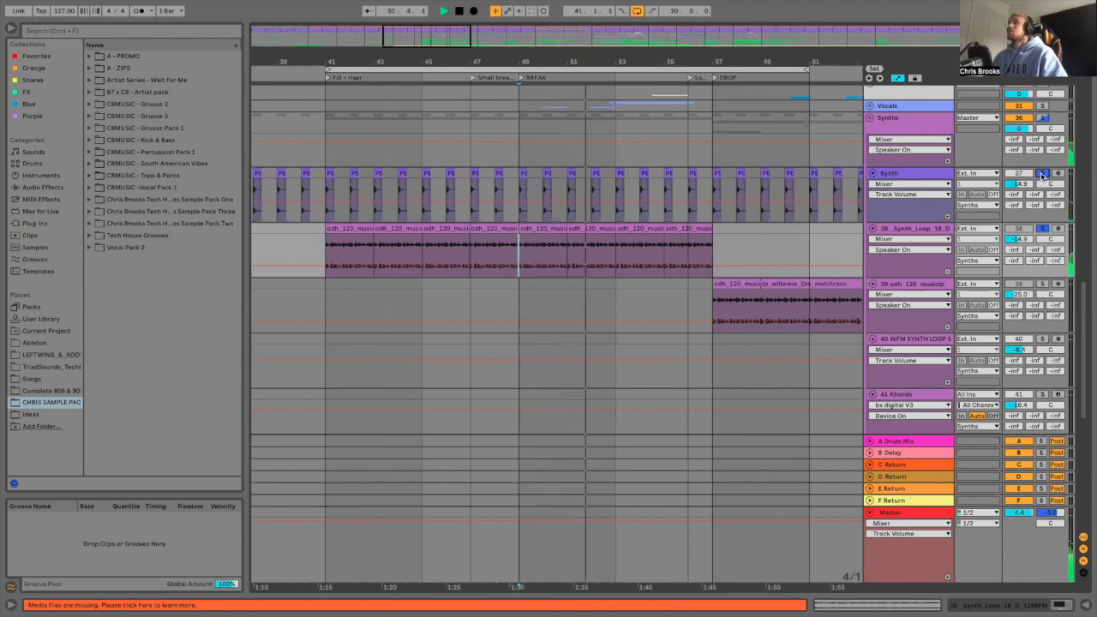
{"action": "left_click_drag", "start_coordinate": [625, 63], "coordinate": [530, 61]}
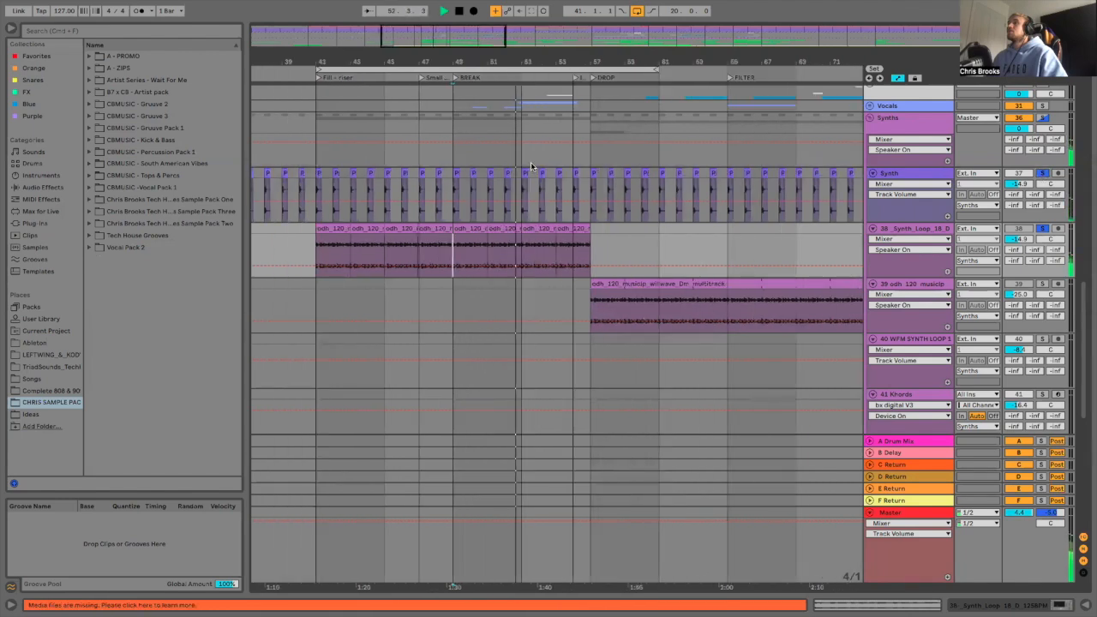
{"action": "scroll", "coordinate": [542, 239], "scroll_direction": "down", "scroll_amount": 1}
{"action": "key", "text": "space"}
{"action": "scroll", "coordinate": [534, 252], "scroll_direction": "up", "scroll_amount": 6}
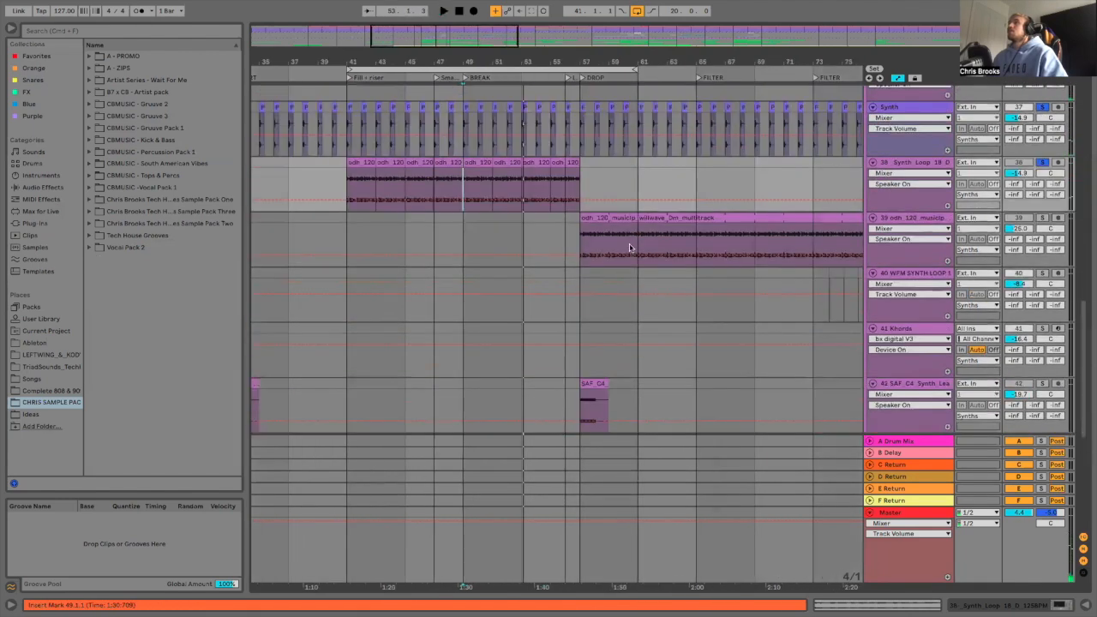
{"action": "scroll", "coordinate": [1037, 249], "scroll_direction": "up", "scroll_amount": 2}
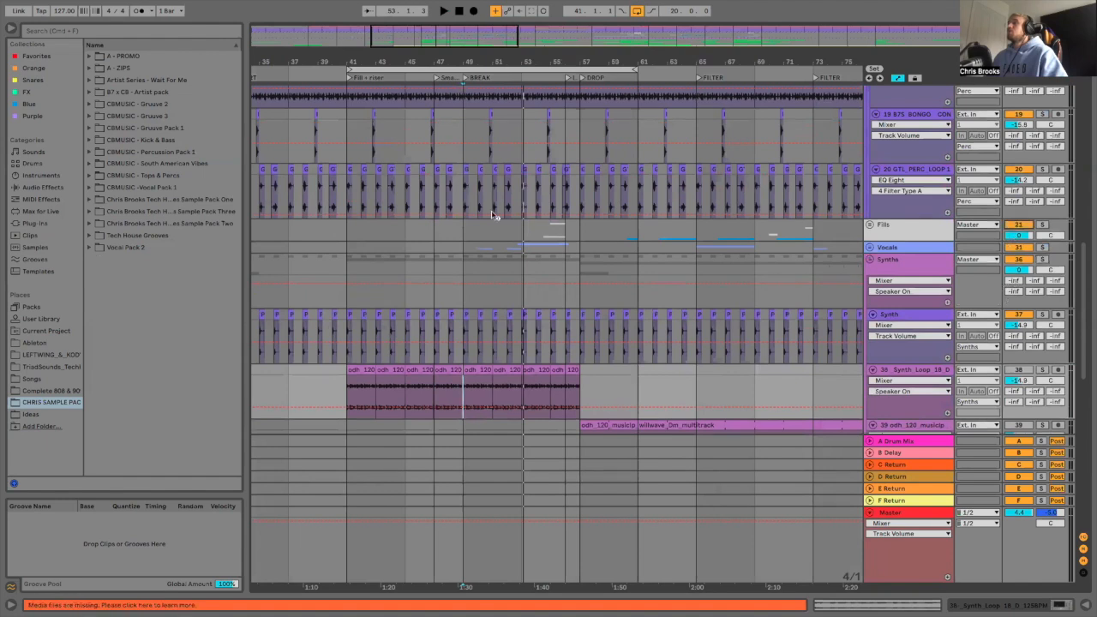
{"action": "scroll", "coordinate": [502, 296], "scroll_direction": "down", "scroll_amount": 3}
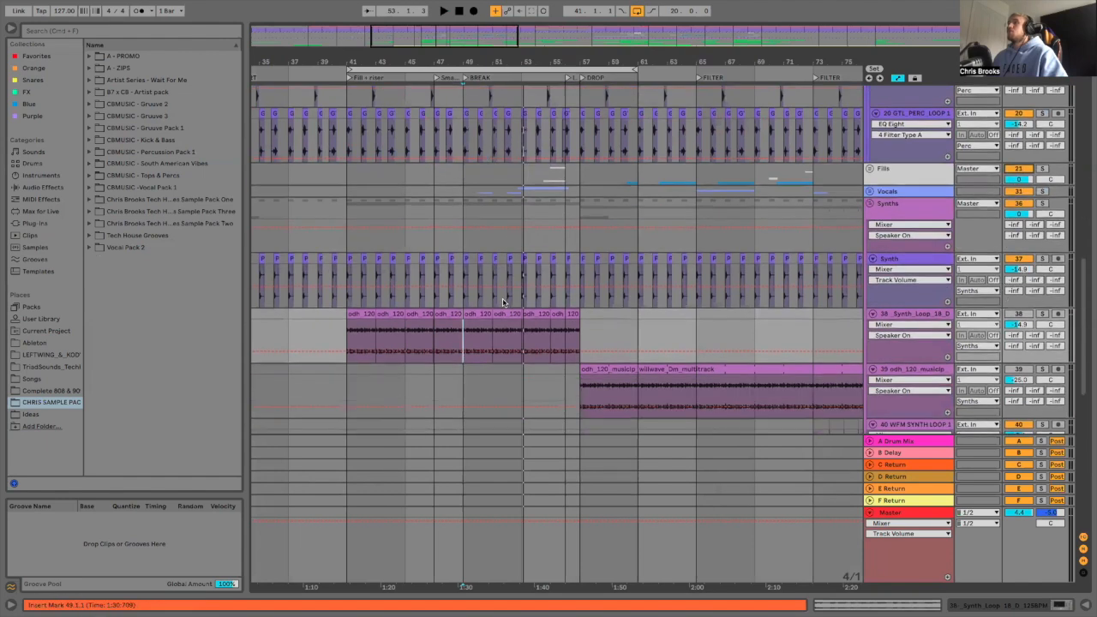
Step: Reactivate synth loop track 38 and play the arrangement from bar 45
{"action": "left_click", "coordinate": [406, 213]}
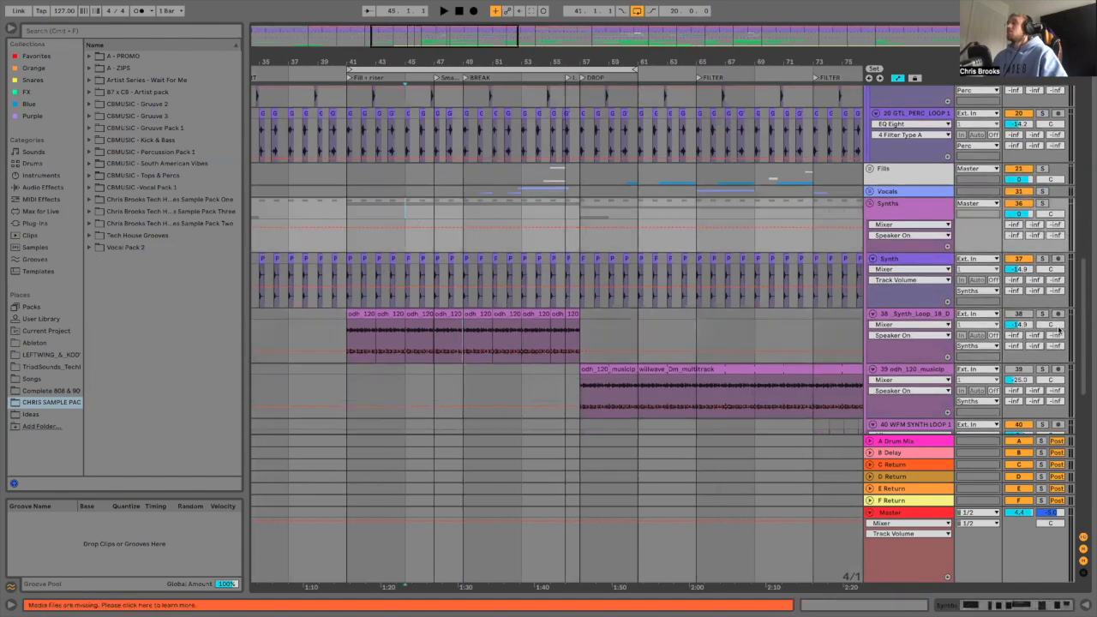
{"action": "key", "text": "space"}
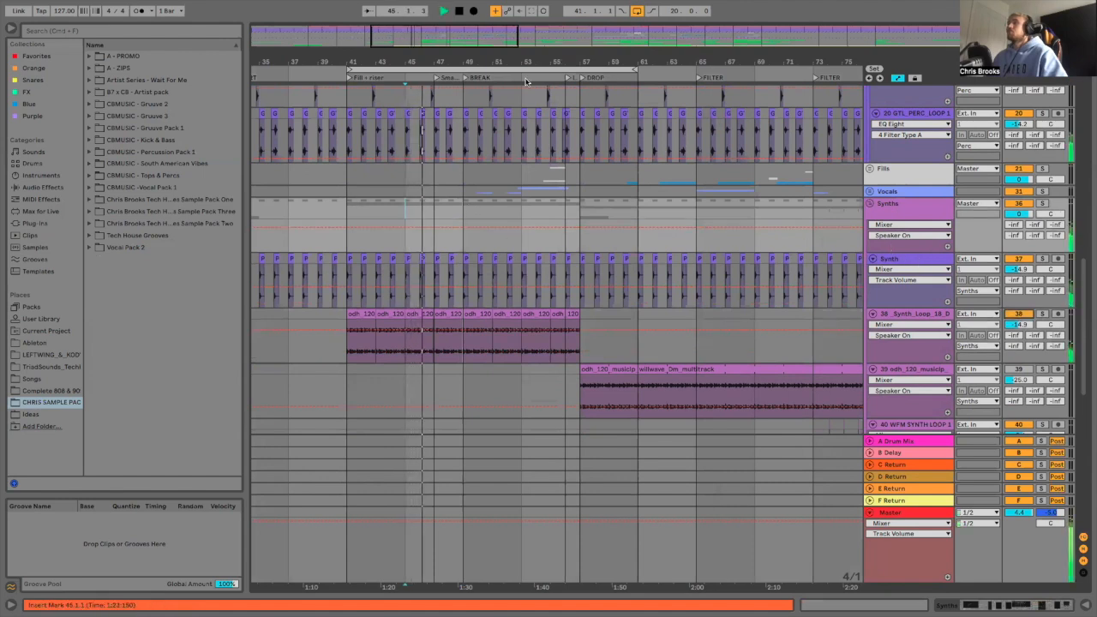
{"action": "scroll", "coordinate": [466, 205], "scroll_direction": "right", "scroll_amount": 1}
{"action": "left_click_drag", "start_coordinate": [566, 63], "coordinate": [533, 40]}
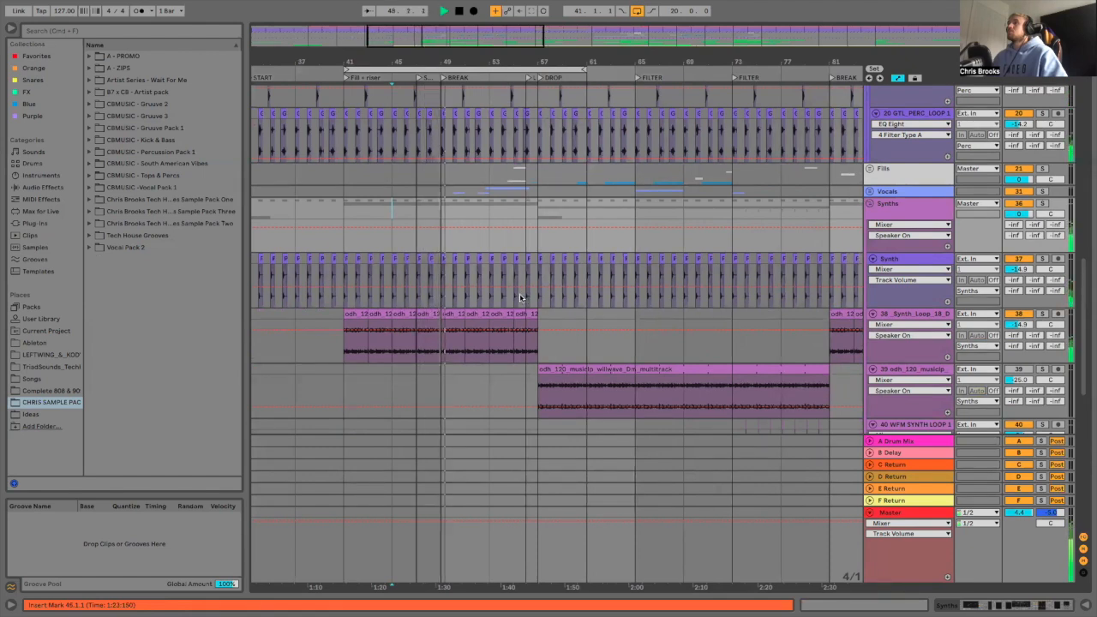
Step: Reactivate the FX group while the break plays, and stop playback just before the drop
{"action": "scroll", "coordinate": [519, 298], "scroll_direction": "down", "scroll_amount": 5}
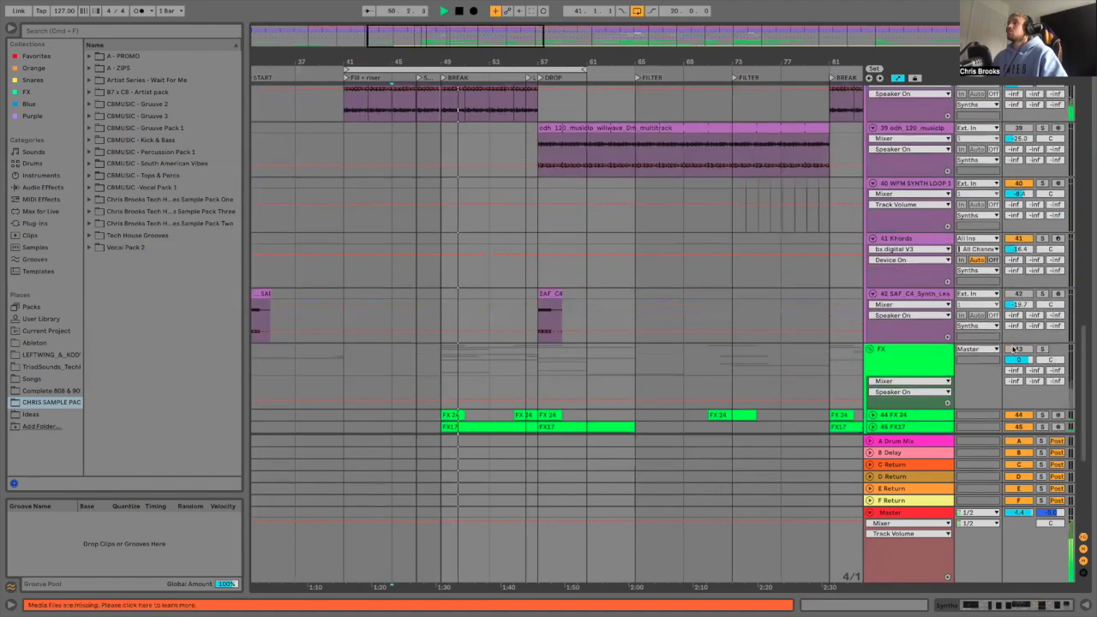
{"action": "scroll", "coordinate": [492, 218], "scroll_direction": "down", "scroll_amount": 1}
{"action": "scroll", "coordinate": [493, 219], "scroll_direction": "up", "scroll_amount": 4}
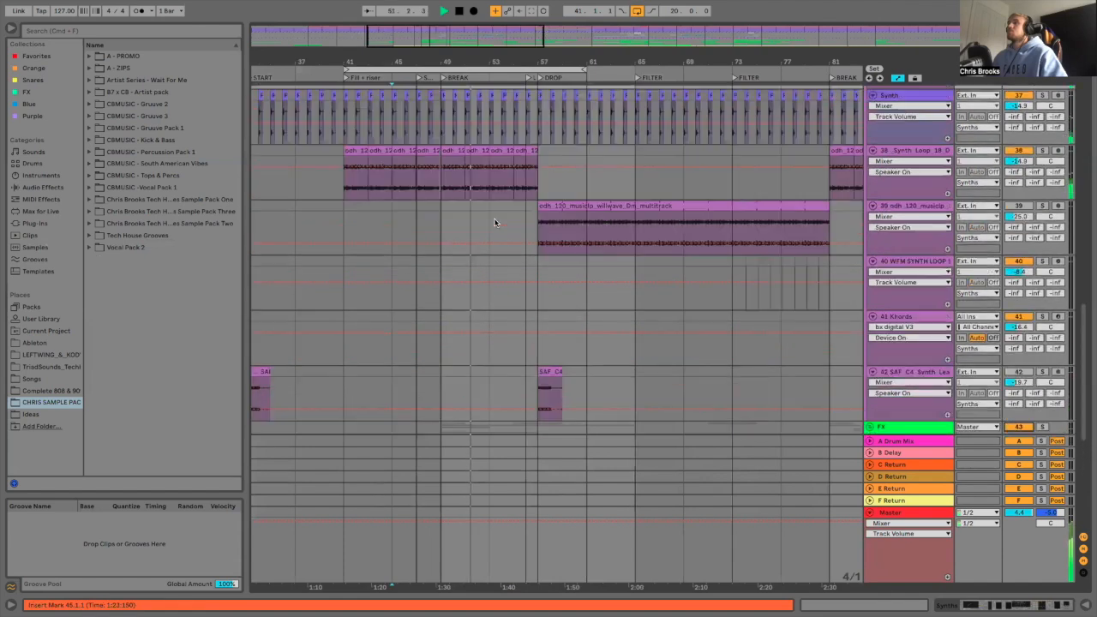
{"action": "scroll", "coordinate": [493, 218], "scroll_direction": "up", "scroll_amount": 4}
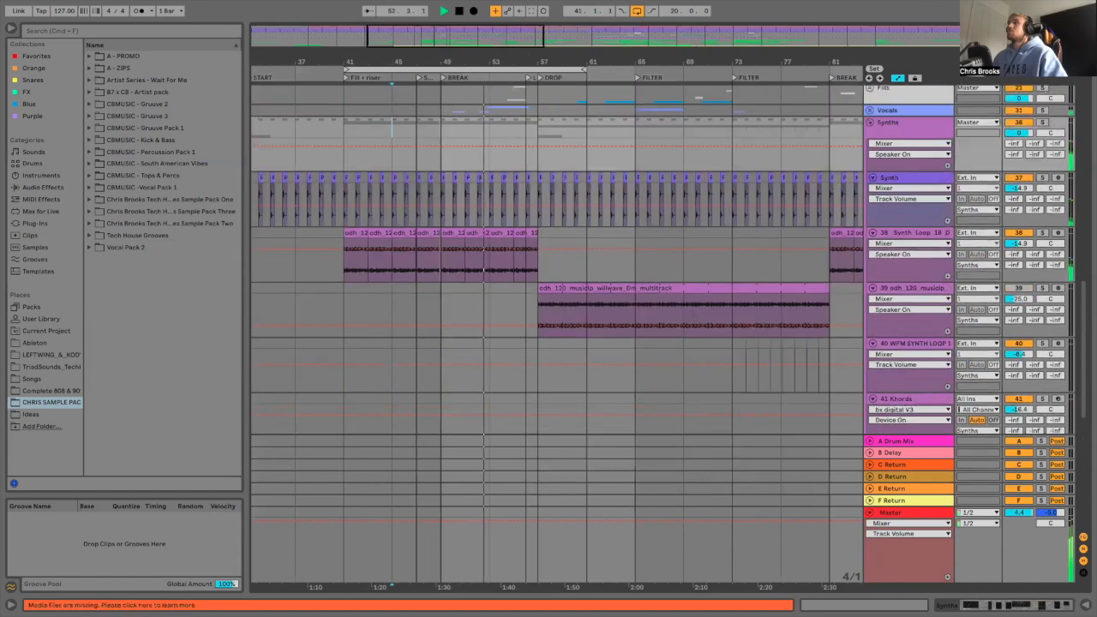
{"action": "left_click_drag", "start_coordinate": [410, 58], "coordinate": [404, 142]}
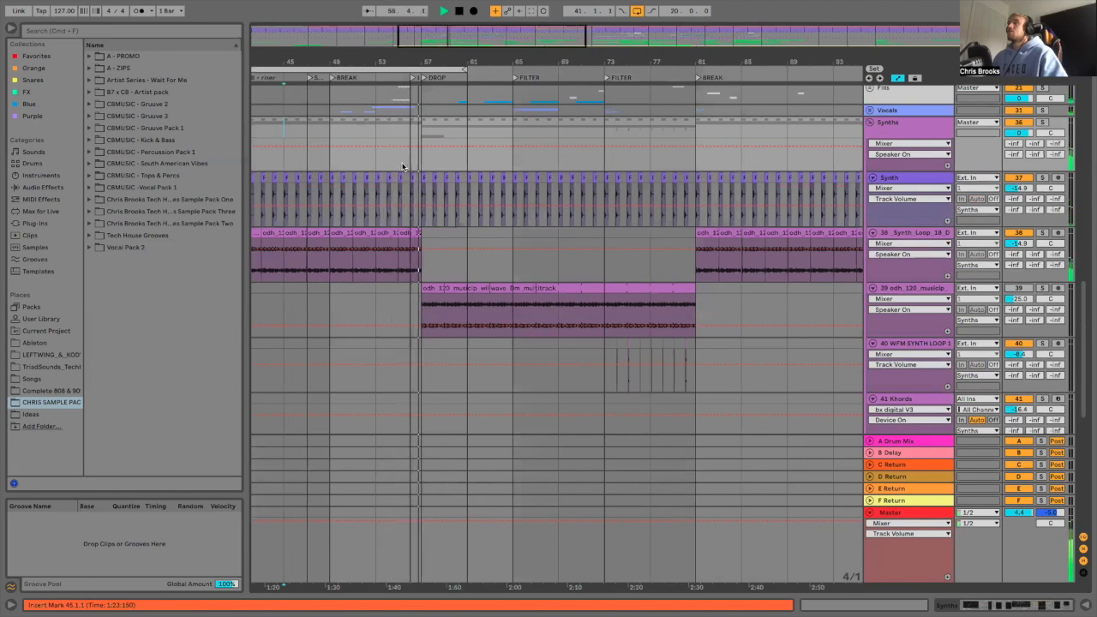
Step: Set the arrangement's fixed grid to 1 bar and play the transition from the break into the drop
{"action": "left_click_drag", "start_coordinate": [418, 63], "coordinate": [485, 54]}
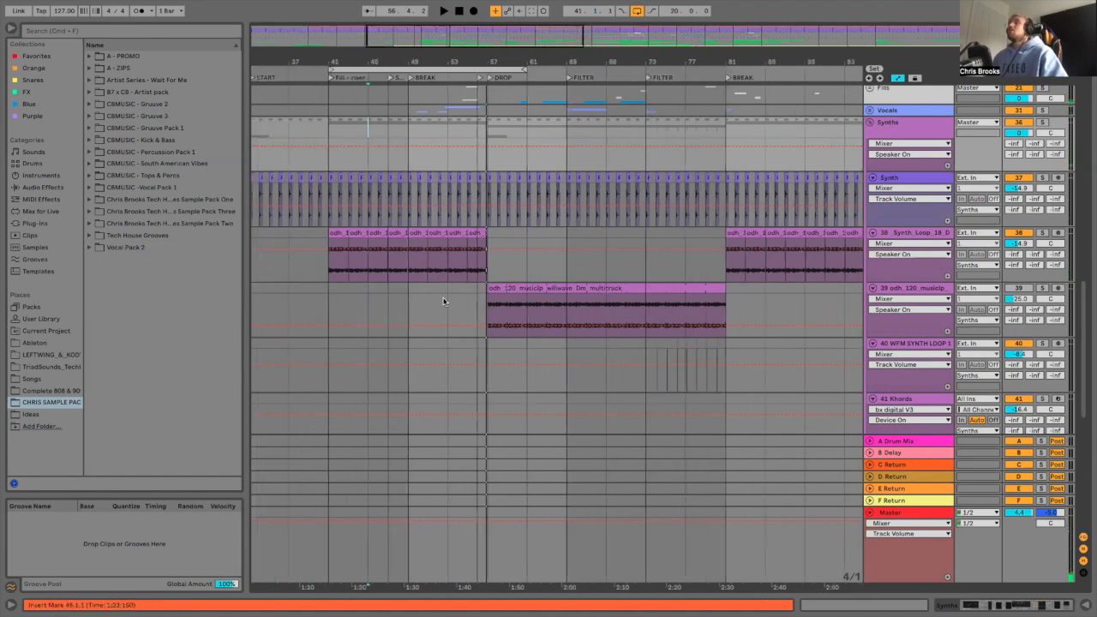
{"action": "left_click", "coordinate": [409, 295]}
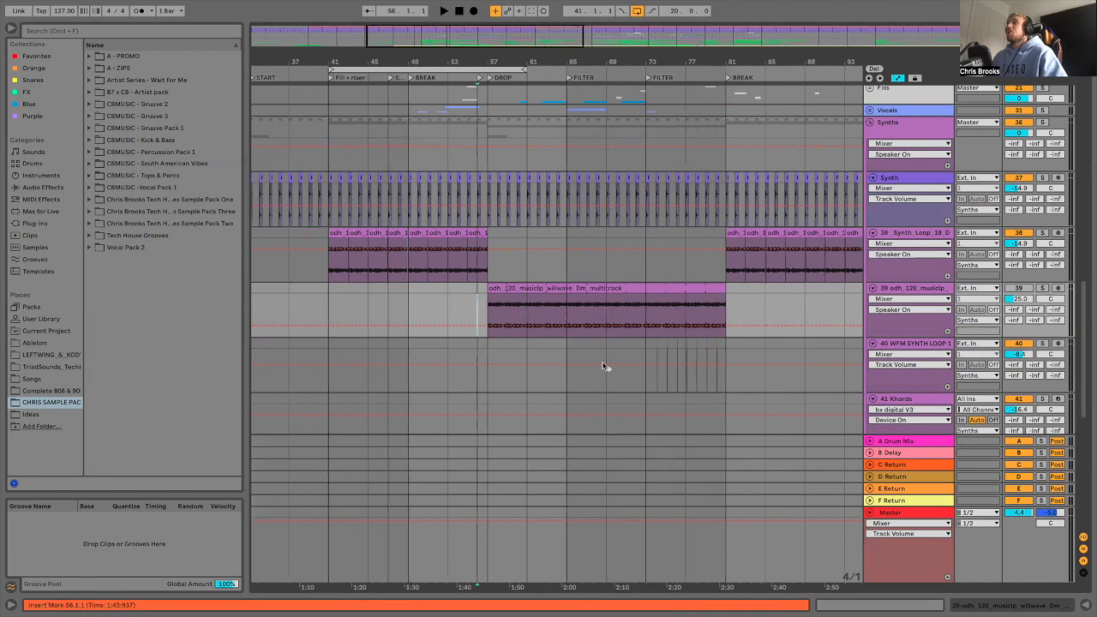
{"action": "right_click", "coordinate": [456, 302]}
{"action": "left_click", "coordinate": [576, 449]}
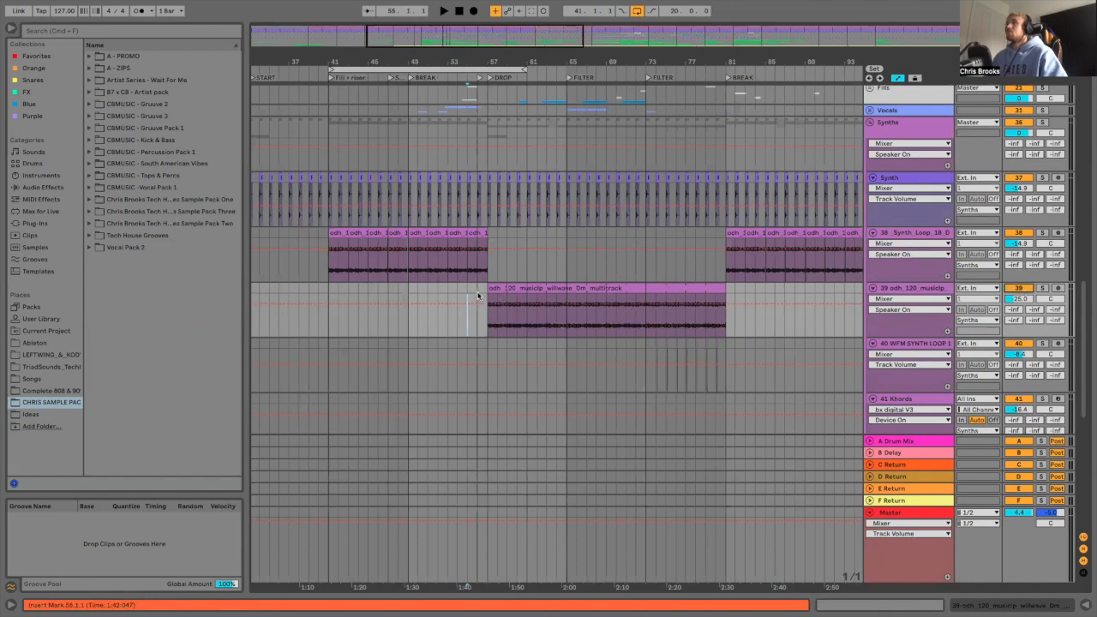
{"action": "key", "text": "space"}
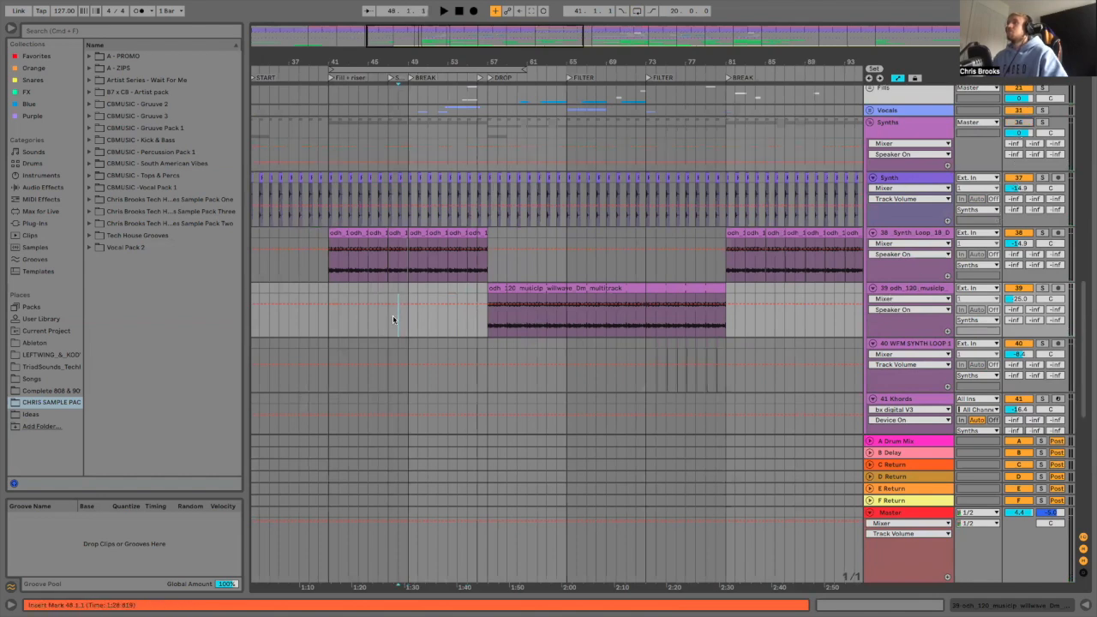
{"action": "key", "text": "space"}
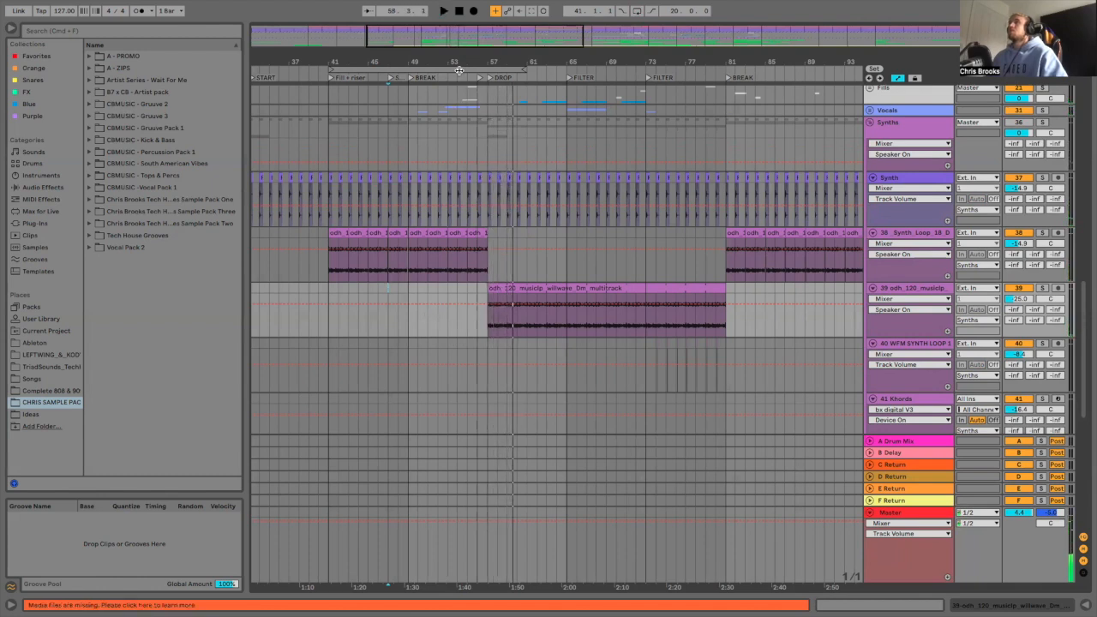
Step: Examine how the synth clips on tracks 37 to 42 are laid out across the break, drop and filter sections
{"action": "left_click_drag", "start_coordinate": [439, 61], "coordinate": [424, 51]}
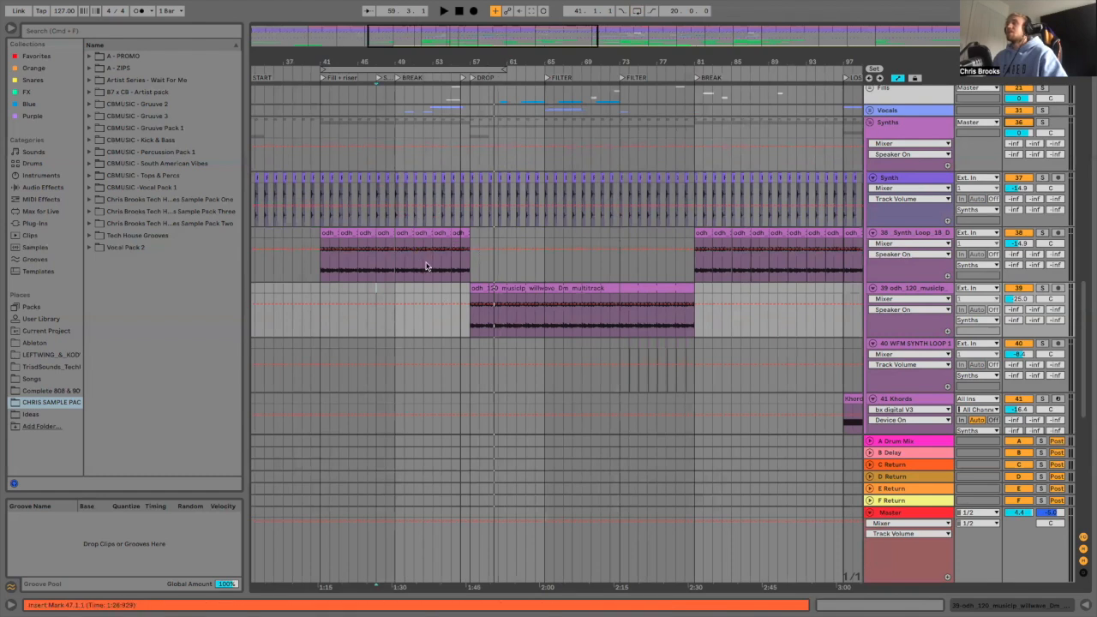
{"action": "left_click_drag", "start_coordinate": [396, 57], "coordinate": [396, 95]}
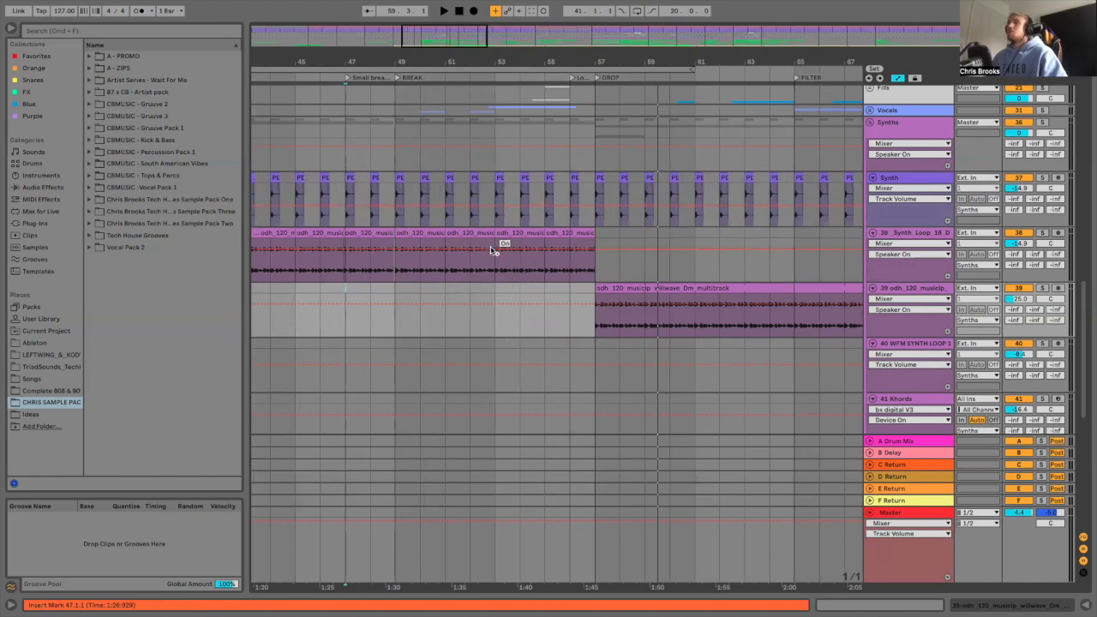
{"action": "left_click_drag", "start_coordinate": [480, 65], "coordinate": [493, 45]}
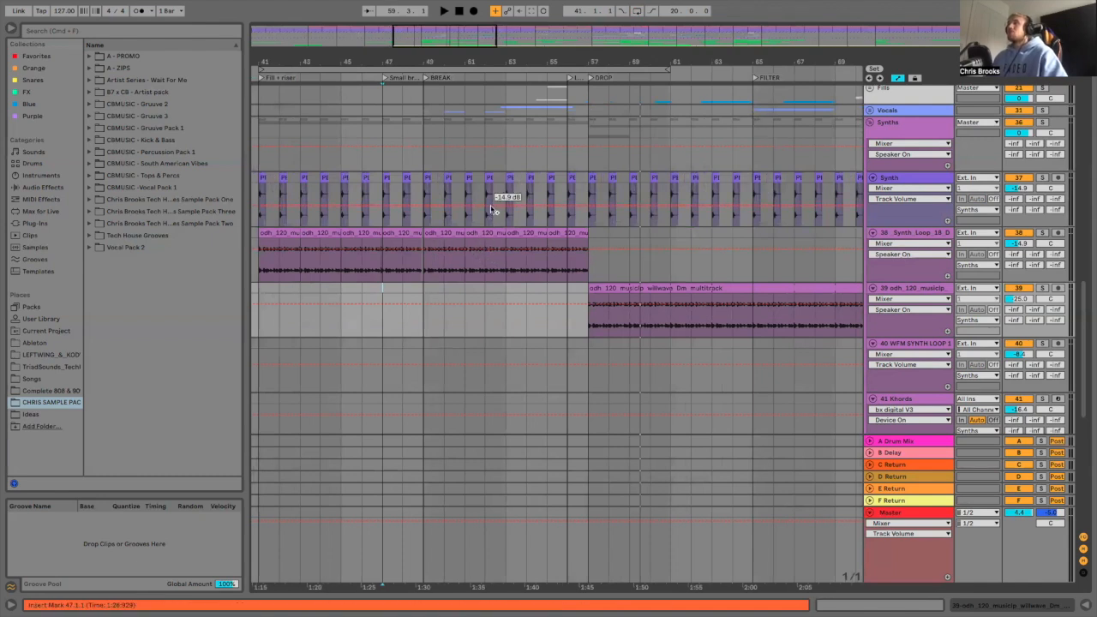
{"action": "left_click_drag", "start_coordinate": [511, 62], "coordinate": [366, 39]}
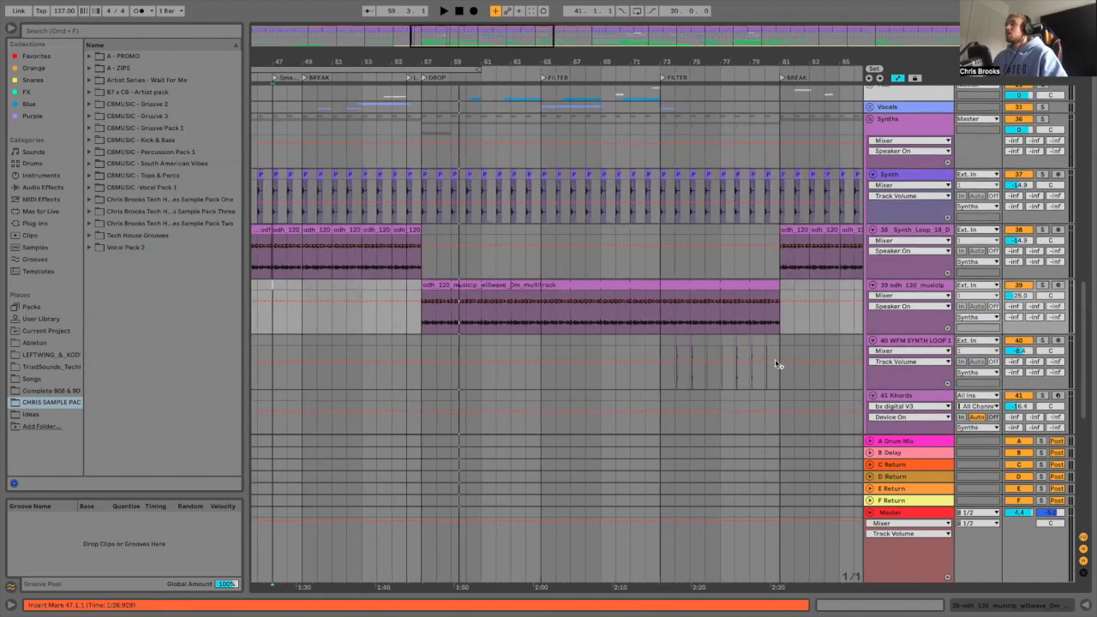
{"action": "scroll", "coordinate": [760, 354], "scroll_direction": "down", "scroll_amount": 5}
{"action": "left_click_drag", "start_coordinate": [729, 62], "coordinate": [504, 45]}
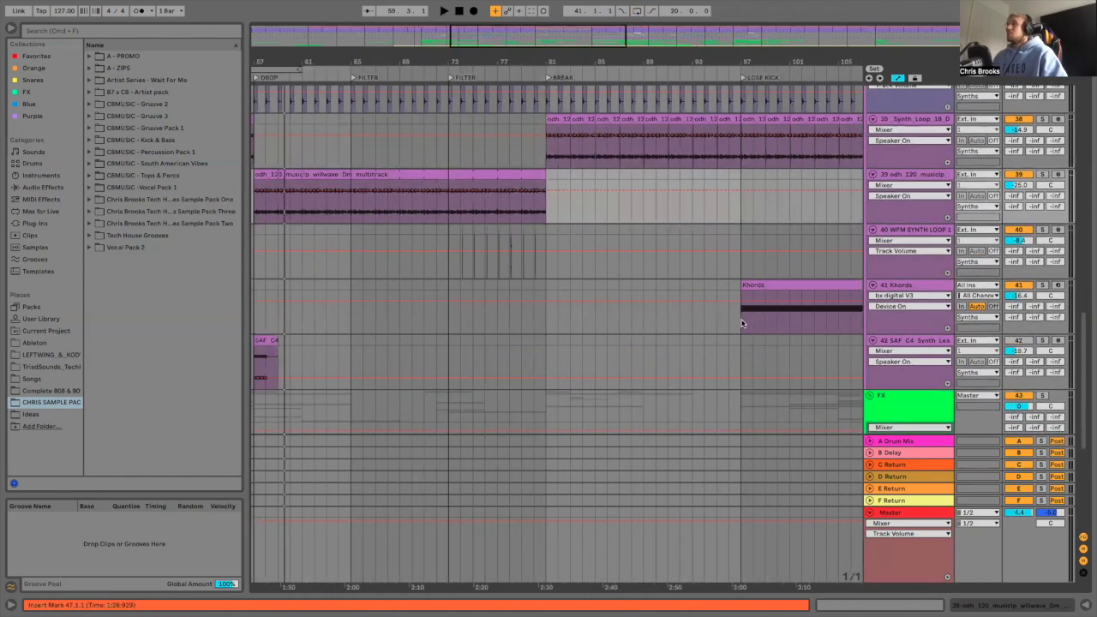
{"action": "left_click_drag", "start_coordinate": [606, 65], "coordinate": [726, 49]}
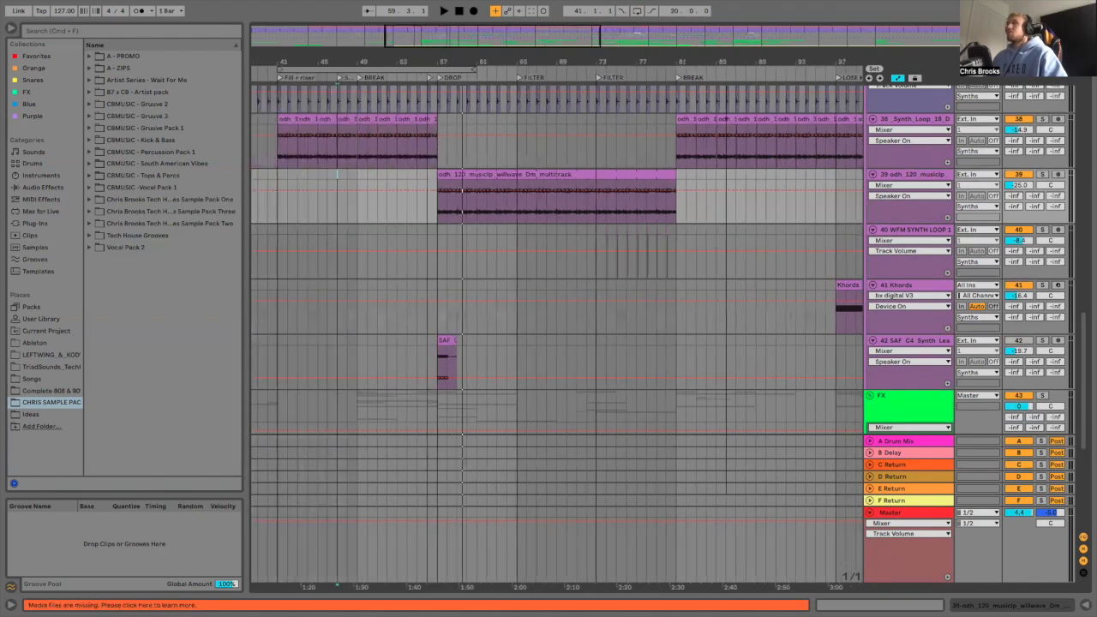
{"action": "scroll", "coordinate": [455, 261], "scroll_direction": "up", "scroll_amount": 1}
{"action": "scroll", "coordinate": [408, 264], "scroll_direction": "up", "scroll_amount": 1}
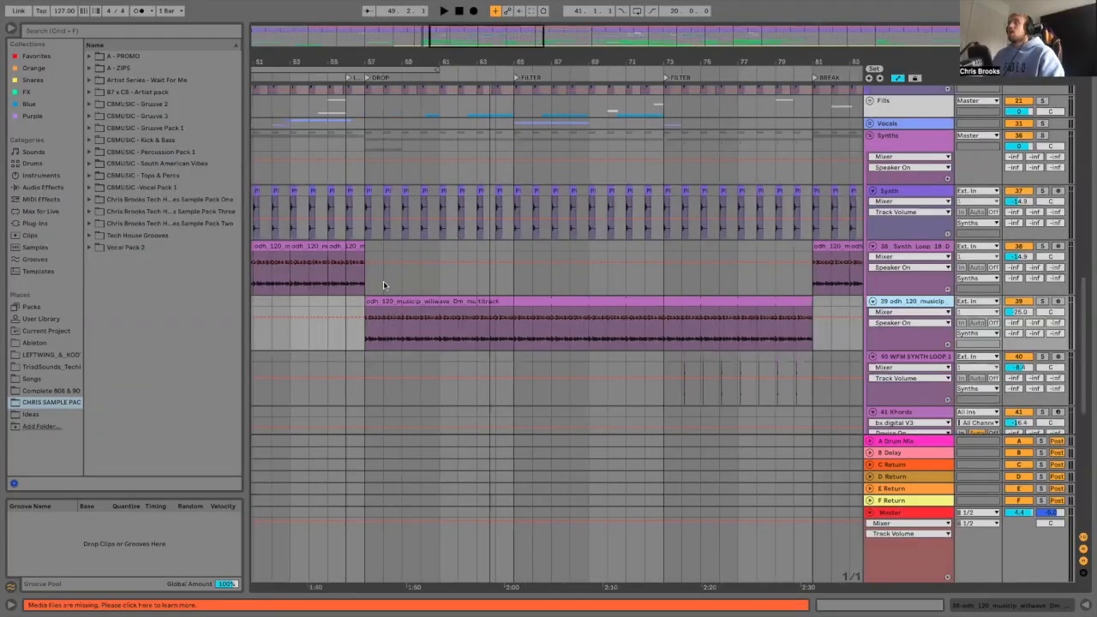
{"action": "left_click_drag", "start_coordinate": [358, 65], "coordinate": [383, 53]}
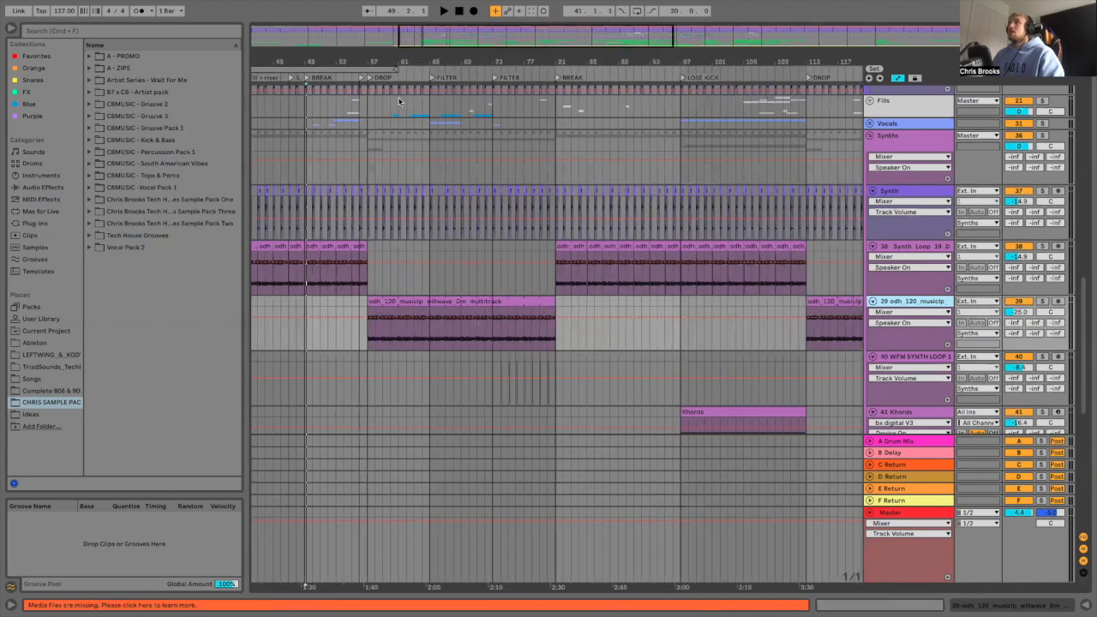
Step: Set the fixed grid to 4 bars and highlight the alternating loop sections on synth tracks 38 and 39
{"action": "key", "text": "minus"}
{"action": "right_click", "coordinate": [302, 308]}
{"action": "left_click", "coordinate": [362, 421]}
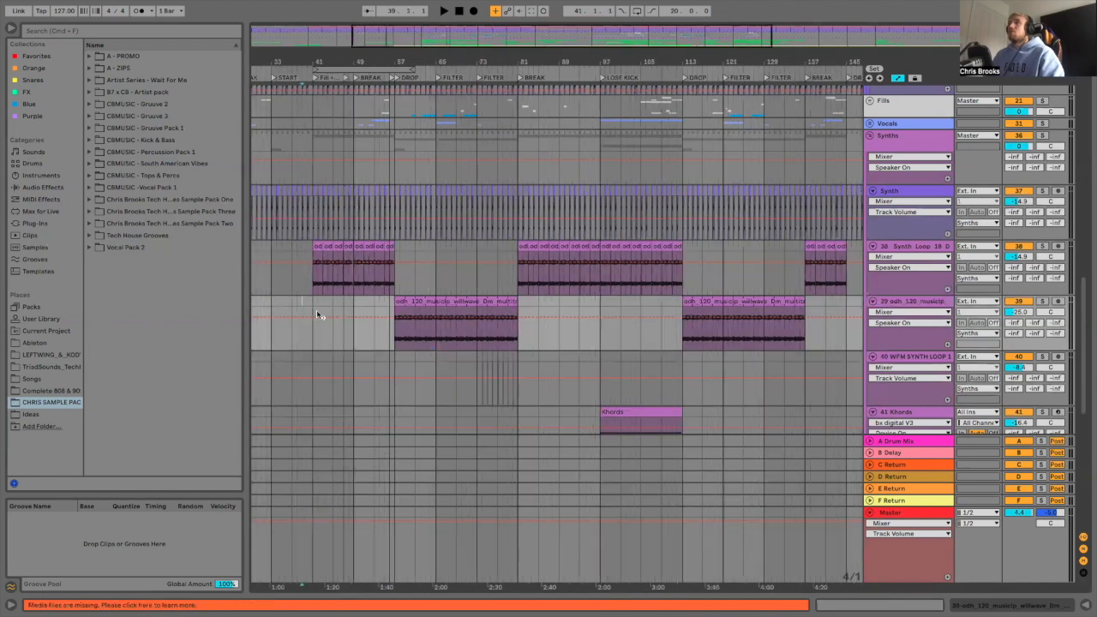
{"action": "left_click_drag", "start_coordinate": [321, 291], "coordinate": [724, 248]}
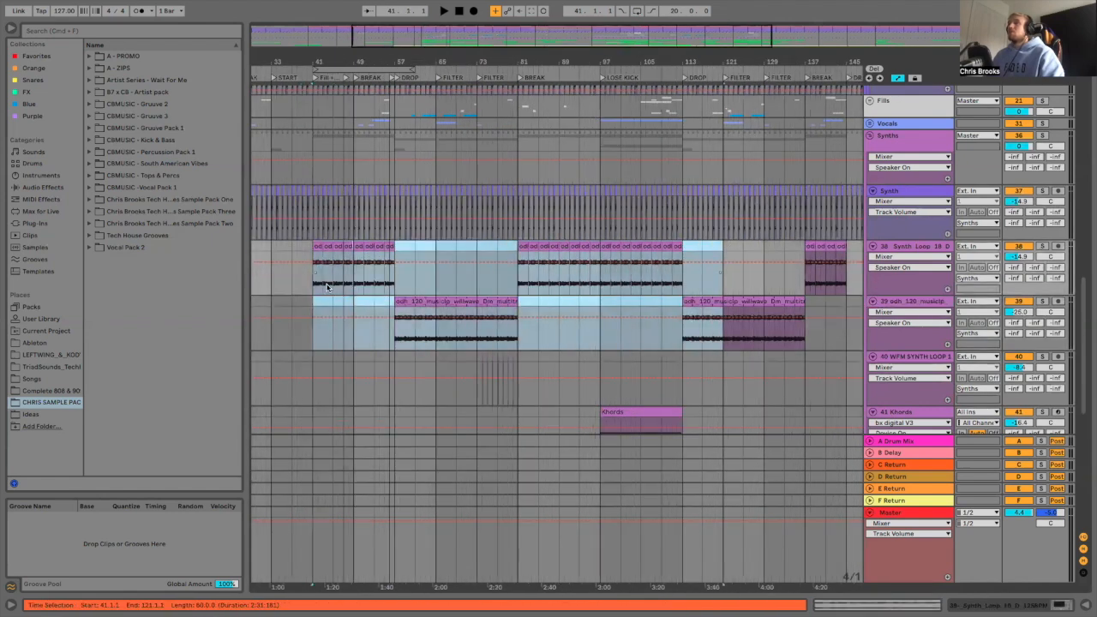
{"action": "left_click", "coordinate": [336, 287]}
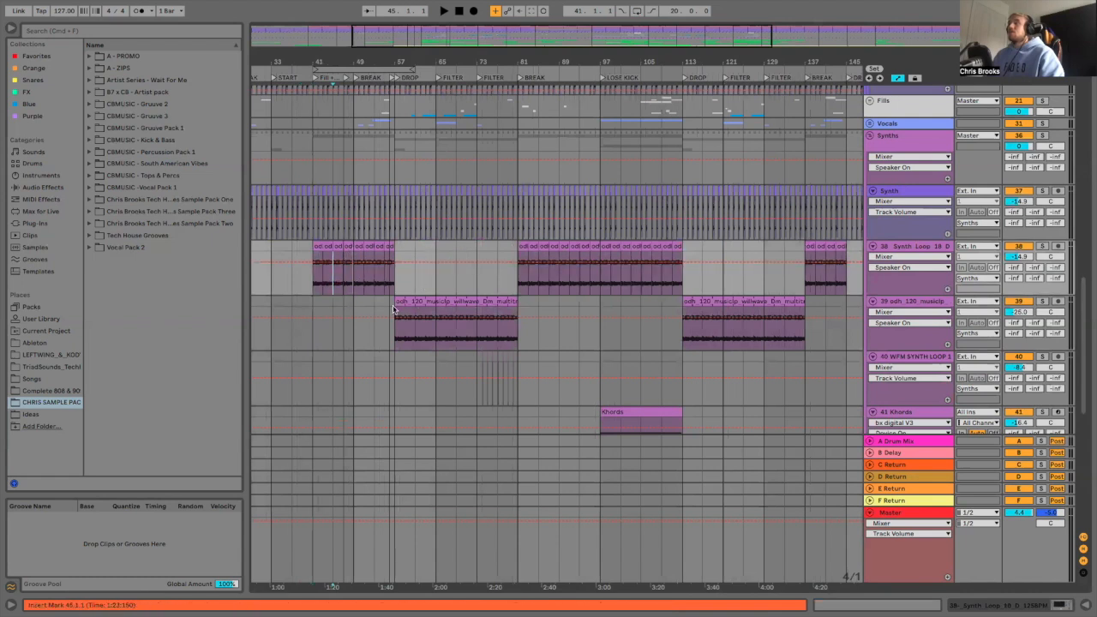
{"action": "left_click", "coordinate": [473, 303]}
{"action": "left_click_drag", "start_coordinate": [512, 278], "coordinate": [694, 251]}
{"action": "left_click_drag", "start_coordinate": [684, 319], "coordinate": [826, 319]}
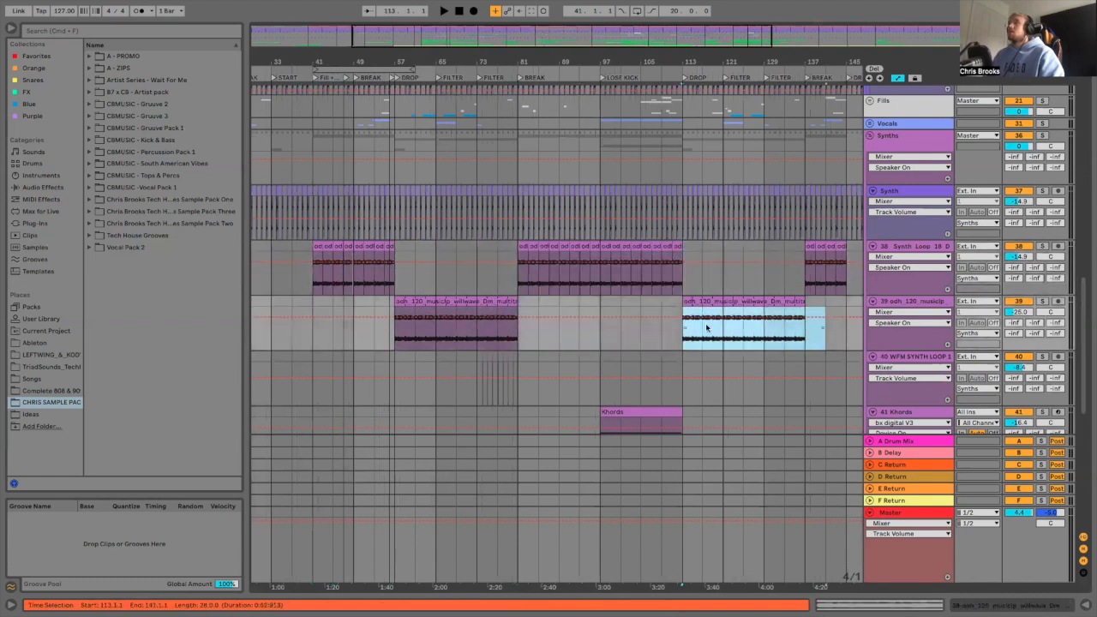
{"action": "scroll", "coordinate": [674, 395], "scroll_direction": "down", "scroll_amount": 2}
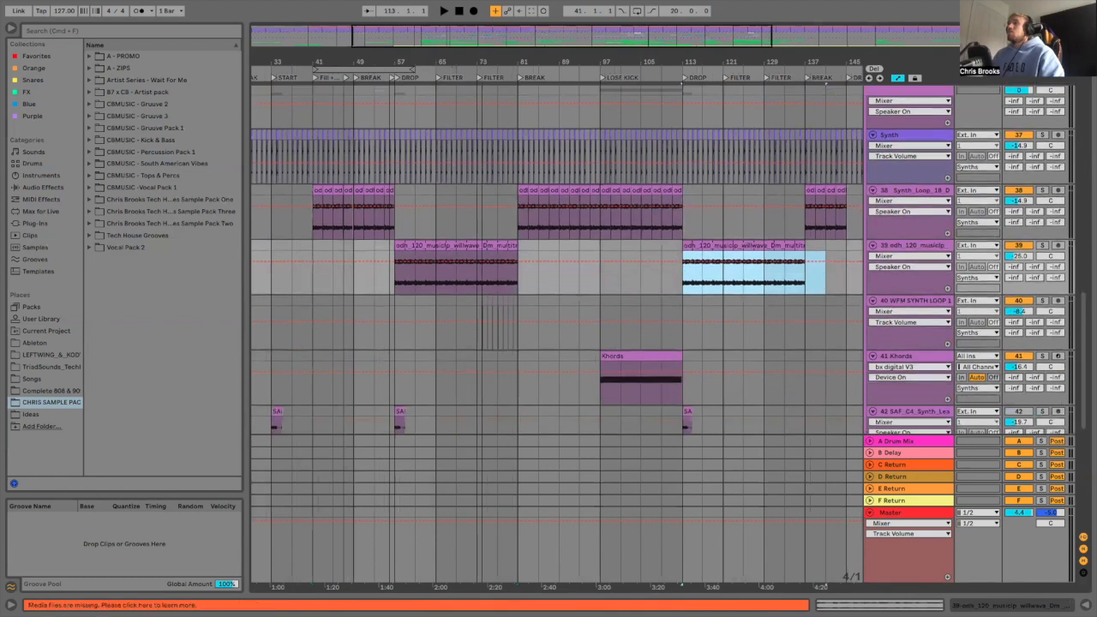
{"action": "scroll", "coordinate": [472, 155], "scroll_direction": "up", "scroll_amount": 4}
Step: Change the fixed grid to 2 bars and finally to 1 bar around the short synth lead clips on track 40
{"action": "right_click", "coordinate": [411, 301]}
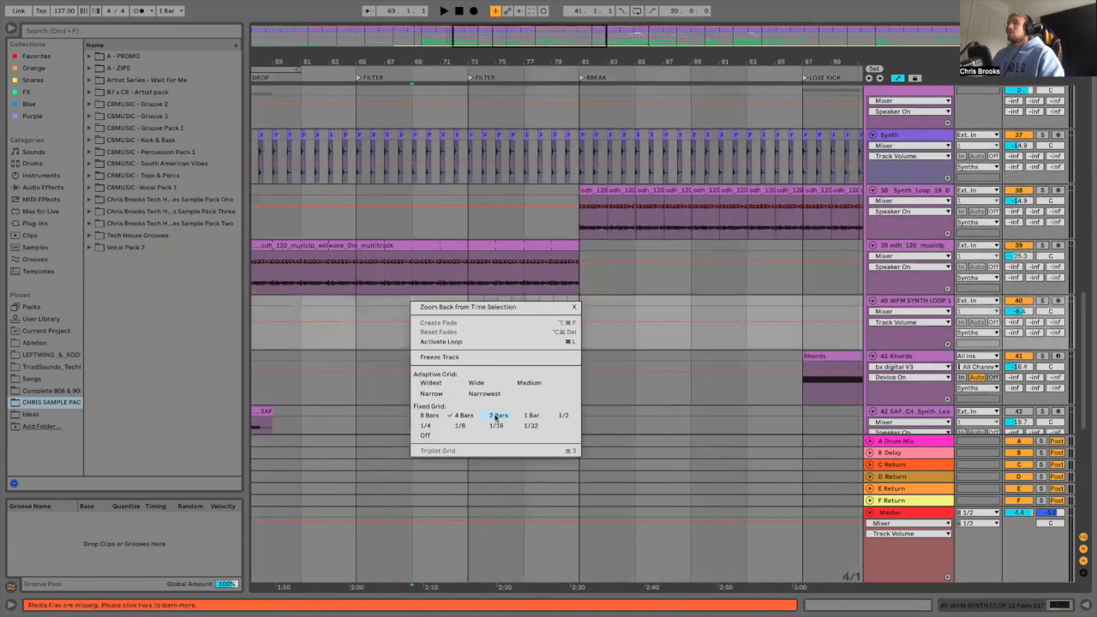
{"action": "left_click", "coordinate": [497, 415]}
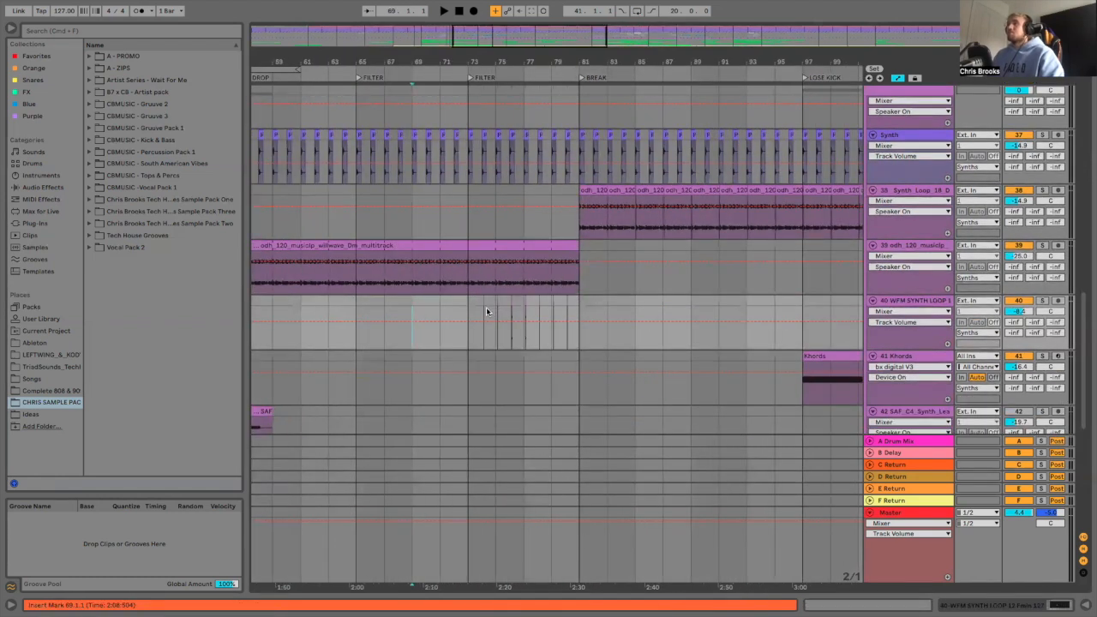
{"action": "left_click_drag", "start_coordinate": [480, 67], "coordinate": [349, 338]}
{"action": "right_click", "coordinate": [350, 338]}
{"action": "left_click", "coordinate": [473, 487]}
Step: Extend the first short synth lead clip on track 40 back to bar 74 and forward to bar 76
{"action": "left_click_drag", "start_coordinate": [520, 60], "coordinate": [493, 48]}
{"action": "left_click_drag", "start_coordinate": [453, 301], "coordinate": [329, 302]}
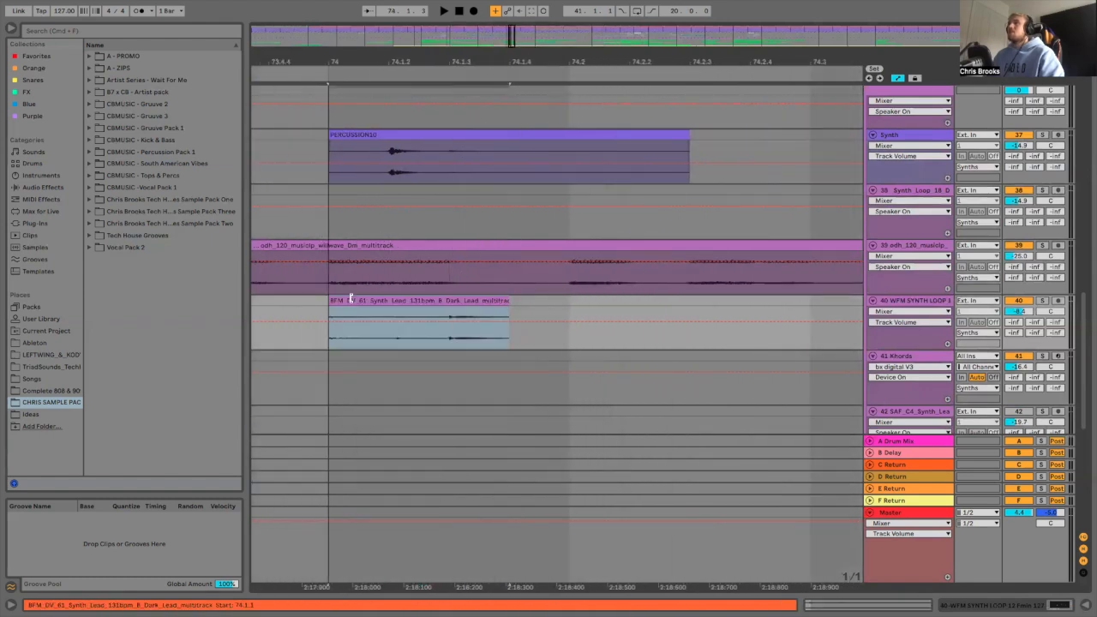
{"action": "left_click_drag", "start_coordinate": [372, 62], "coordinate": [372, 33]}
{"action": "left_click_drag", "start_coordinate": [429, 296], "coordinate": [571, 300]}
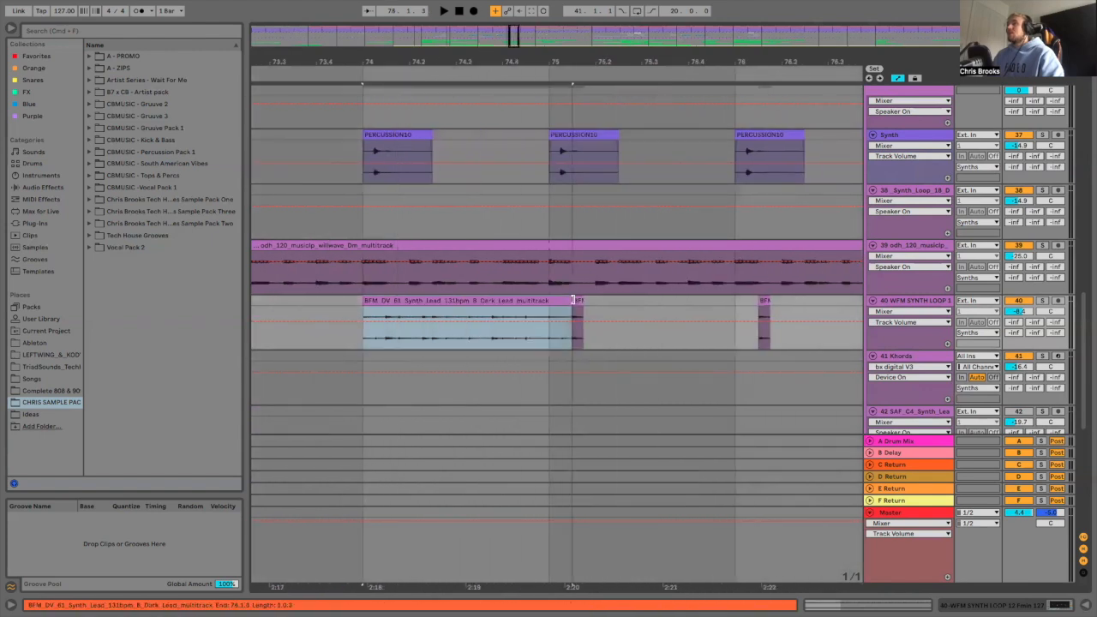
{"action": "left_click_drag", "start_coordinate": [530, 62], "coordinate": [530, 43]}
{"action": "left_click_drag", "start_coordinate": [546, 300], "coordinate": [610, 300]}
{"action": "left_click", "coordinate": [462, 339]}
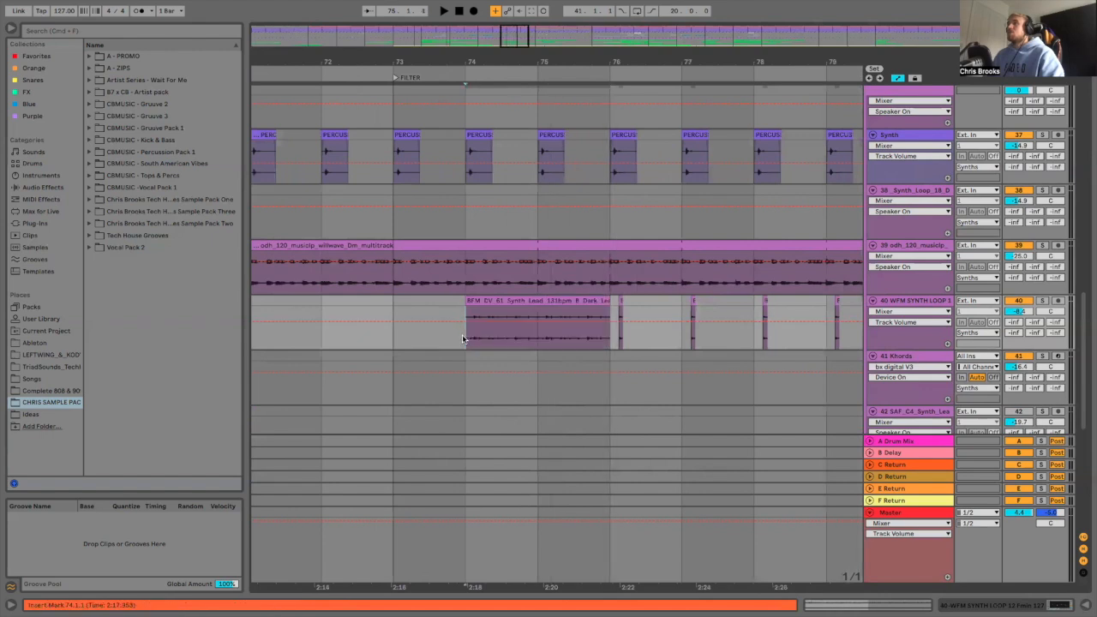
Step: Play the extended lead clip on track 40 in solo from bar 74, and undo its extensions
{"action": "left_click", "coordinate": [1043, 301]}
{"action": "key", "text": "space"}
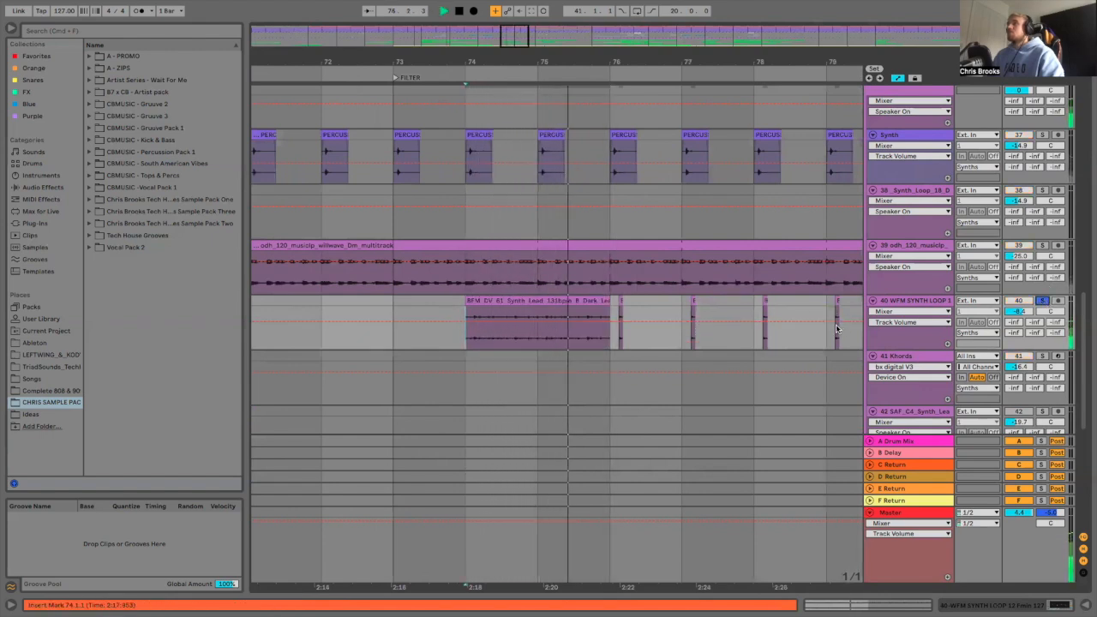
{"action": "key", "text": "super+z"}
{"action": "key", "text": "super+z"}
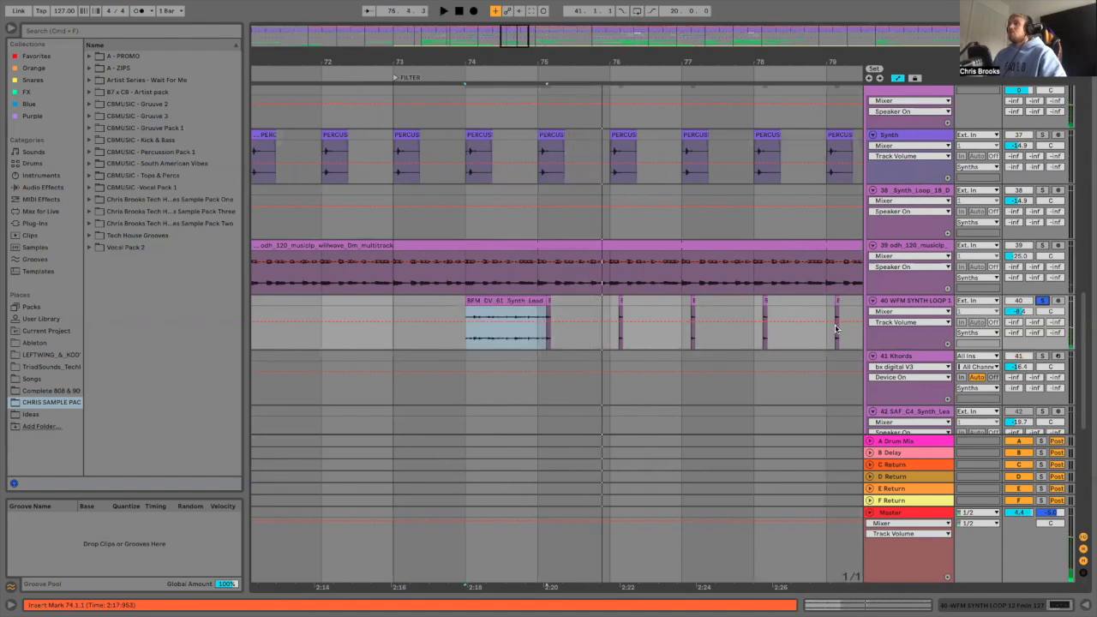
Step: Play the short lead clips on track 40 in solo from bar 74, and clear the solo
{"action": "key", "text": "space"}
{"action": "key", "text": "space"}
{"action": "left_click", "coordinate": [454, 347]}
{"action": "key", "text": "space"}
{"action": "key", "text": "space"}
{"action": "left_click", "coordinate": [1041, 302]}
Step: Play the full arrangement from the filter marker at bar 73 and stop just before the break
{"action": "left_click", "coordinate": [406, 306]}
{"action": "key", "text": "space"}
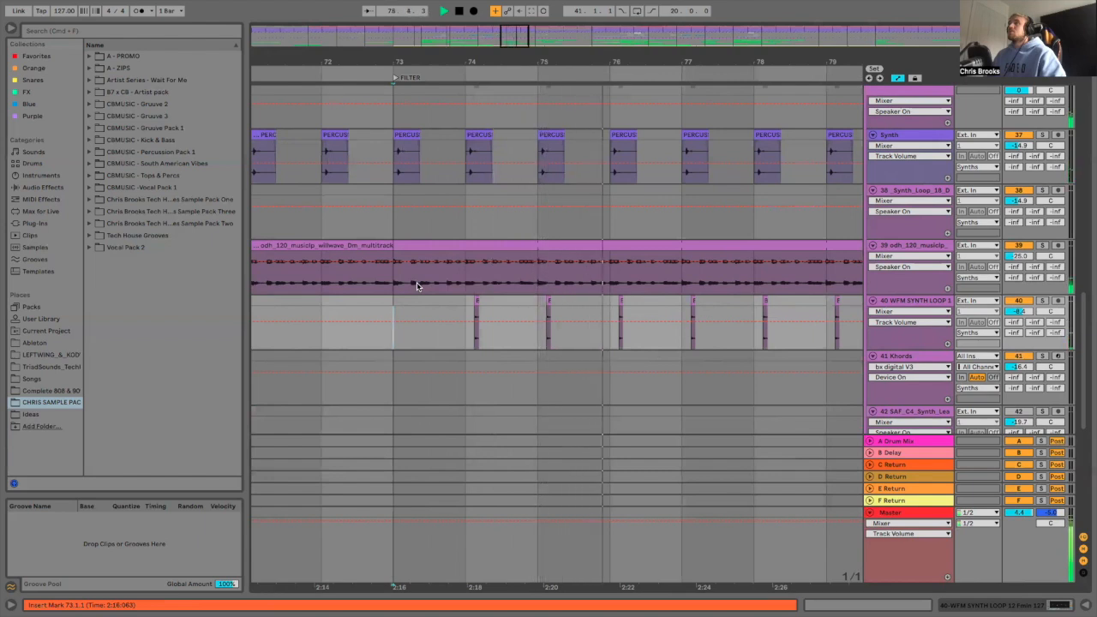
{"action": "mouse_move", "coordinate": [575, 60]}
{"action": "left_mouse_down"}
{"action": "mouse_move", "coordinate": [535, 48]}
{"action": "mouse_move", "coordinate": [575, 56]}
{"action": "left_mouse_up"}
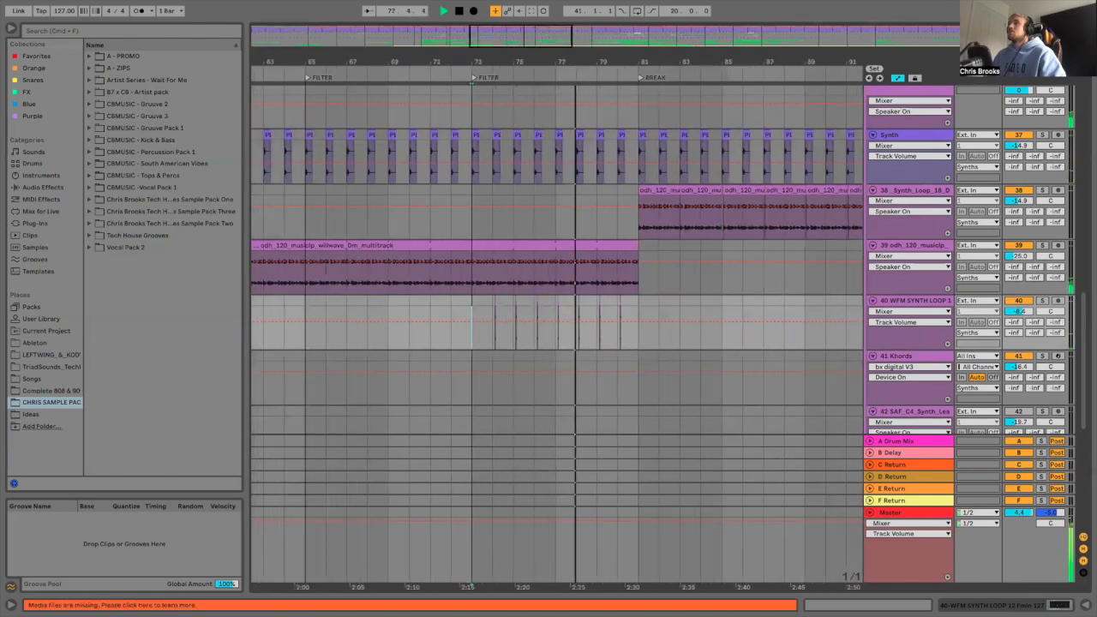
{"action": "left_click_drag", "start_coordinate": [468, 57], "coordinate": [474, 66]}
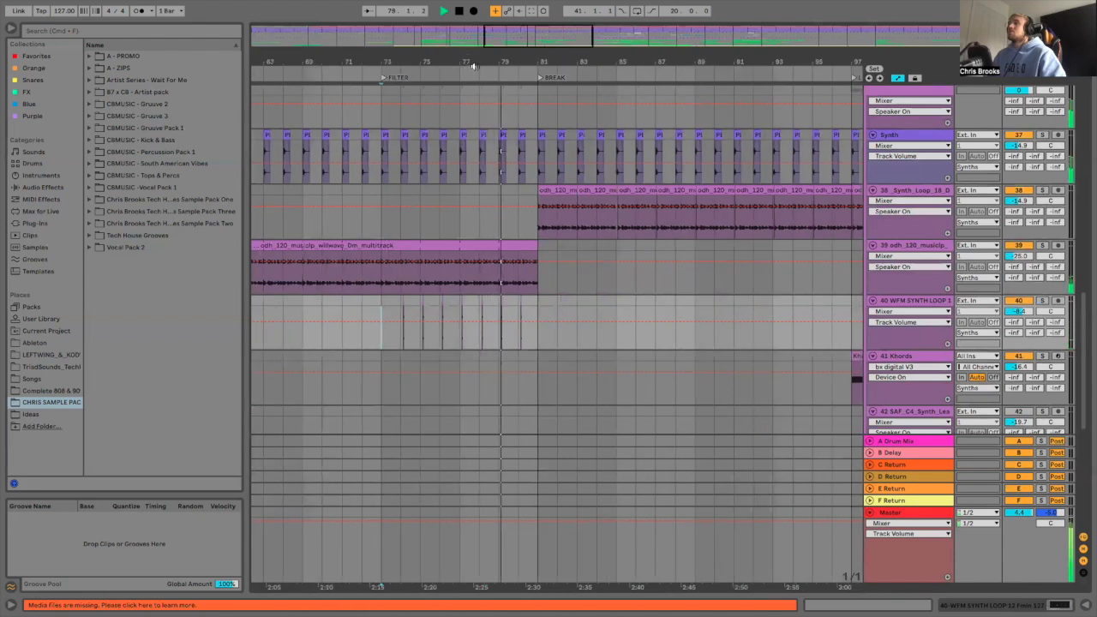
{"action": "left_click_drag", "start_coordinate": [474, 66], "coordinate": [515, 59]}
{"action": "key", "text": "space"}
Step: Play synth lead track 42 in solo from the drop at bar 57, and clear the solo
{"action": "scroll", "coordinate": [551, 327], "scroll_direction": "down", "scroll_amount": 2}
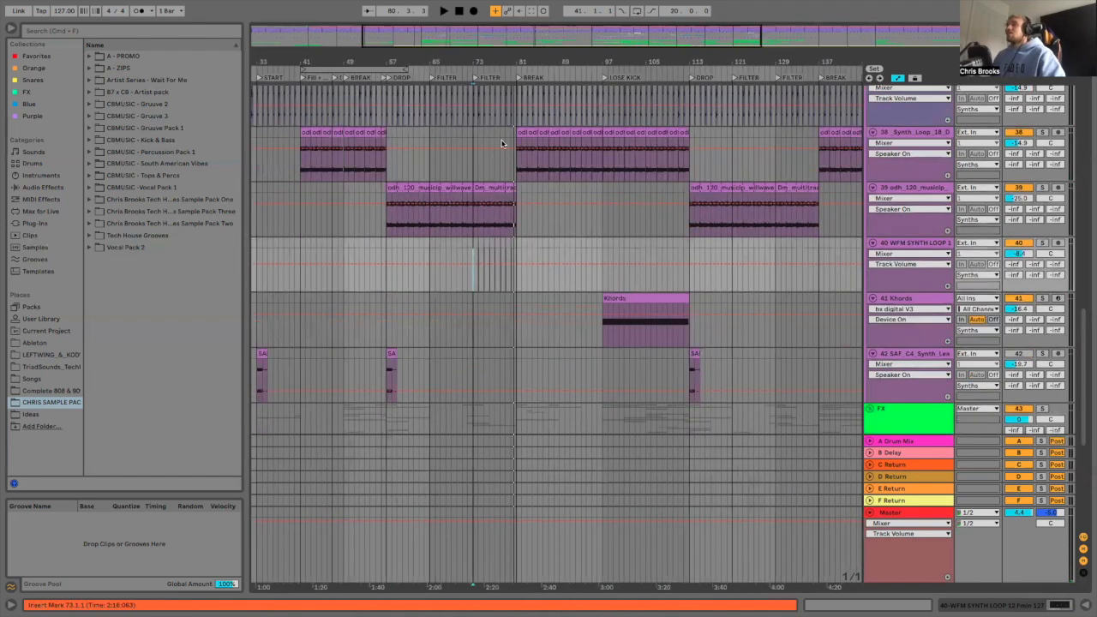
{"action": "left_click_drag", "start_coordinate": [377, 64], "coordinate": [425, 175]}
{"action": "scroll", "coordinate": [437, 345], "scroll_direction": "down", "scroll_amount": 4}
{"action": "left_click", "coordinate": [442, 208]}
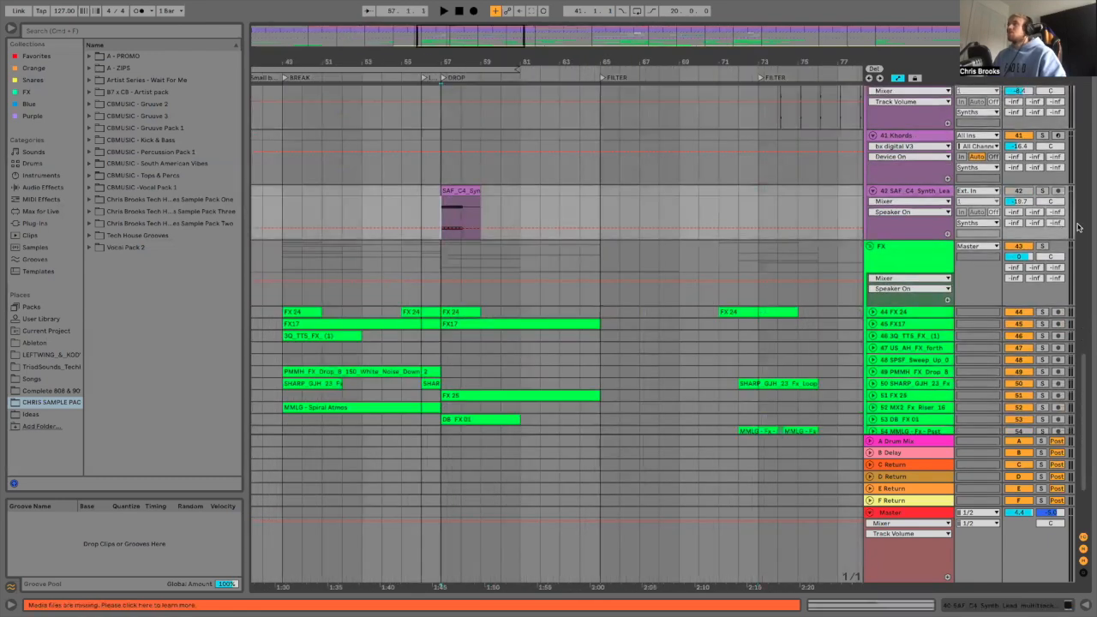
{"action": "left_click", "coordinate": [1043, 191]}
{"action": "key", "text": "space"}
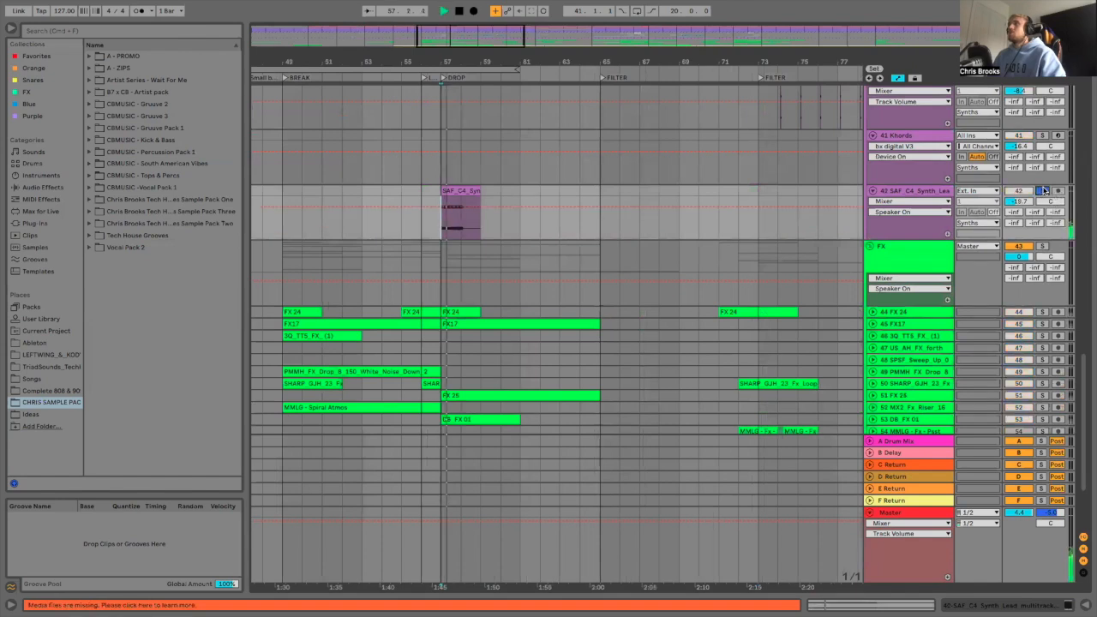
{"action": "key", "text": "space"}
{"action": "left_click", "coordinate": [1044, 190]}
Step: Play the full arrangement from bar 54 into the drop, and stop playback around bar 62
{"action": "left_click_drag", "start_coordinate": [569, 62], "coordinate": [569, 39]}
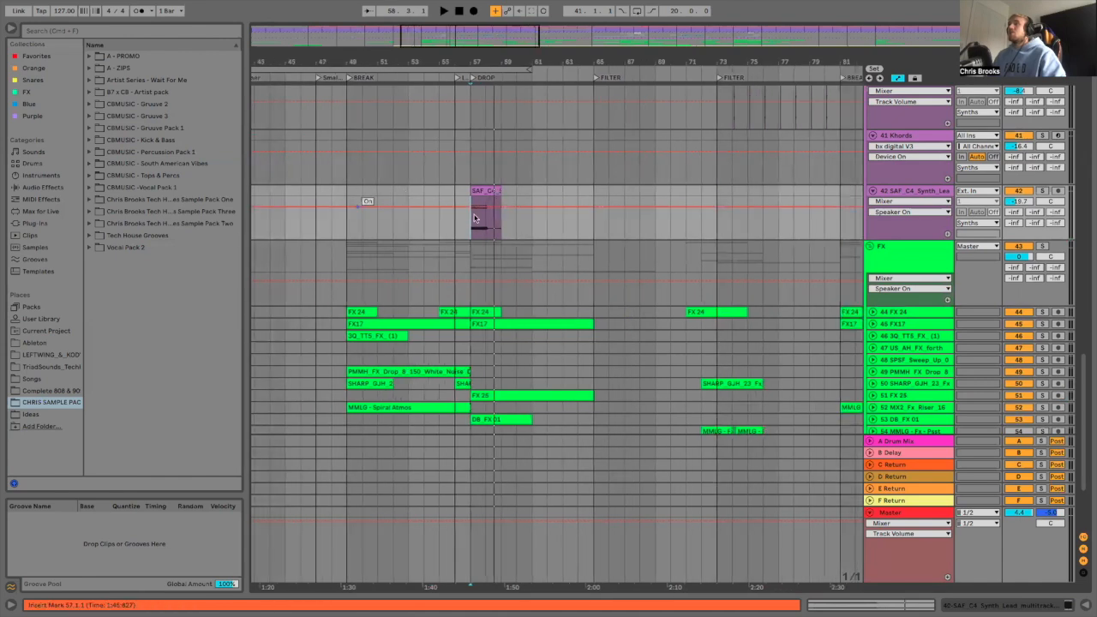
{"action": "left_click", "coordinate": [407, 179]}
{"action": "left_click", "coordinate": [420, 169]}
{"action": "key", "text": "space"}
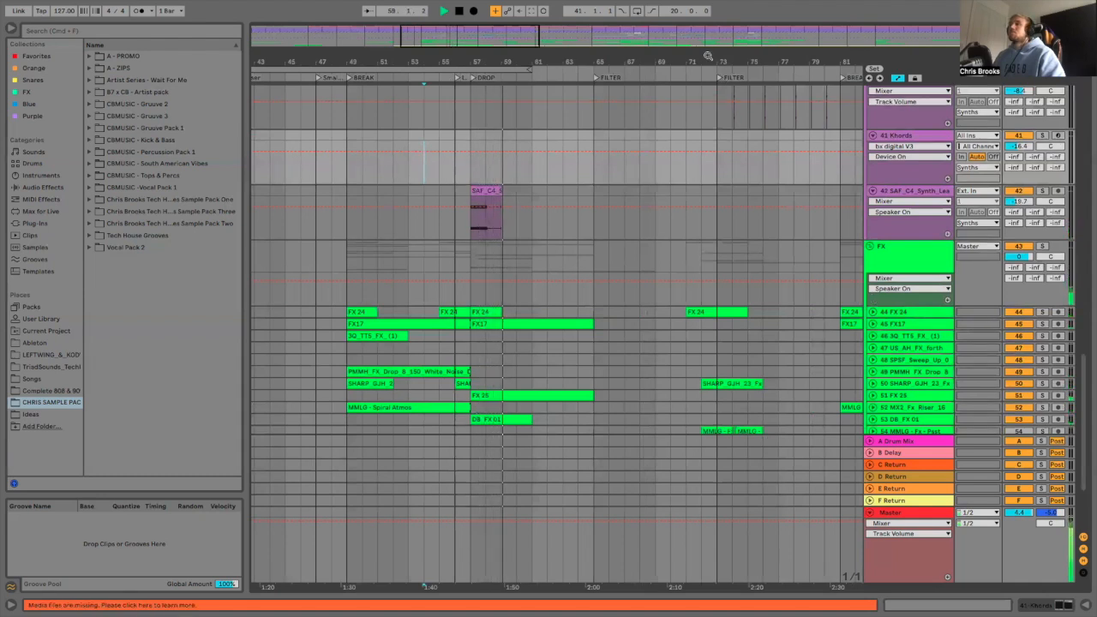
{"action": "left_click_drag", "start_coordinate": [708, 55], "coordinate": [508, 214]}
{"action": "key", "text": "space"}
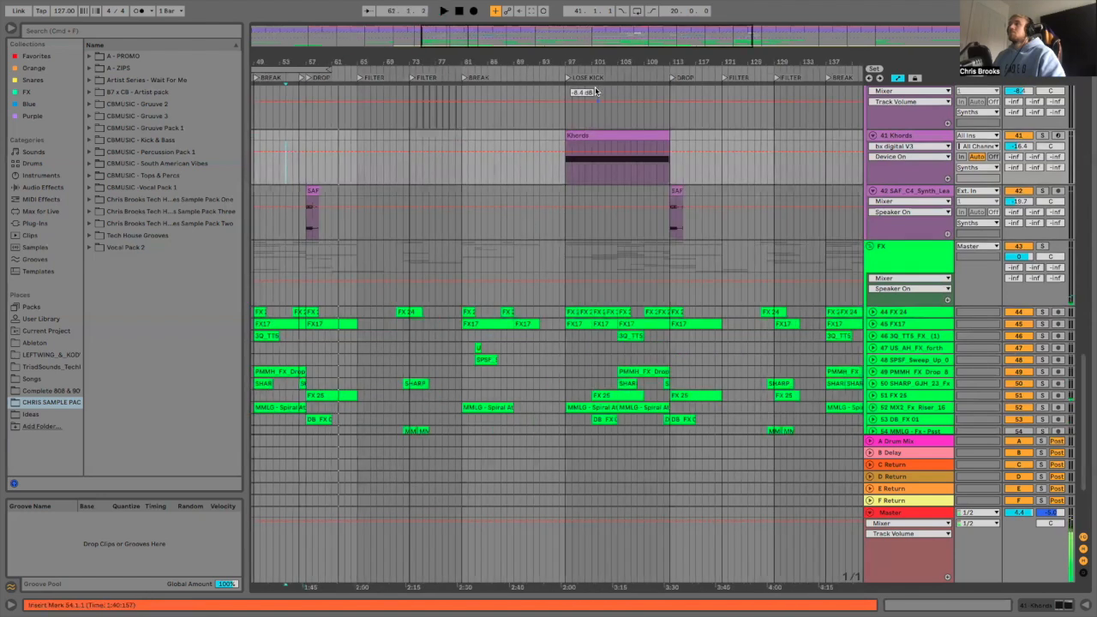
Step: Play the full arrangement from bar 96, just before the LOSE KICK marker, and hide the device view
{"action": "left_click_drag", "start_coordinate": [600, 62], "coordinate": [389, 138]}
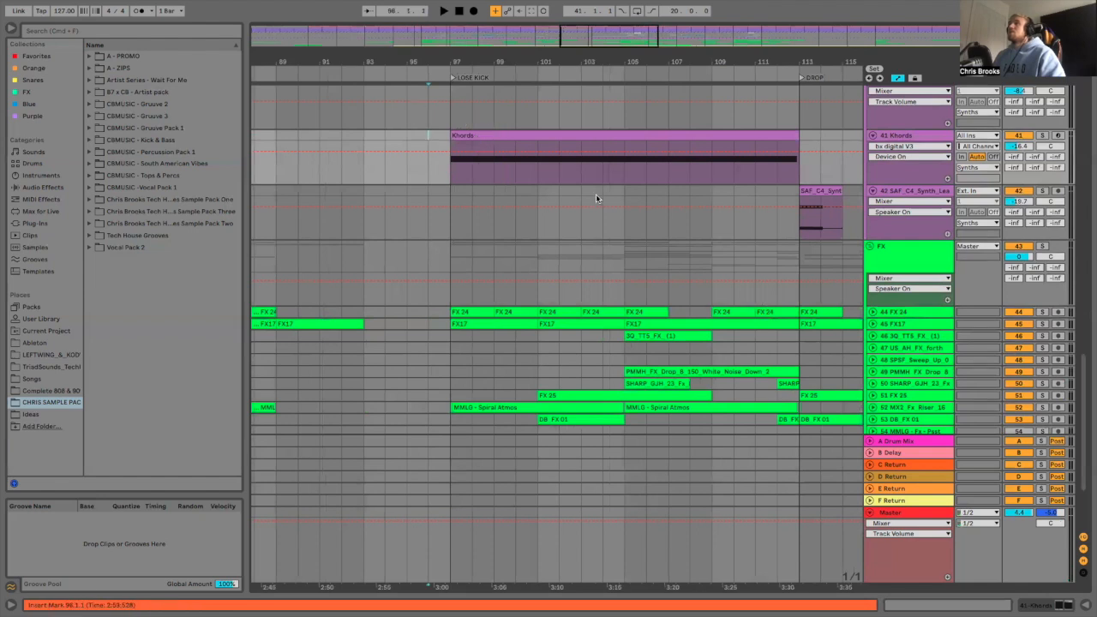
{"action": "key", "text": "space"}
{"action": "double_click", "coordinate": [929, 122]}
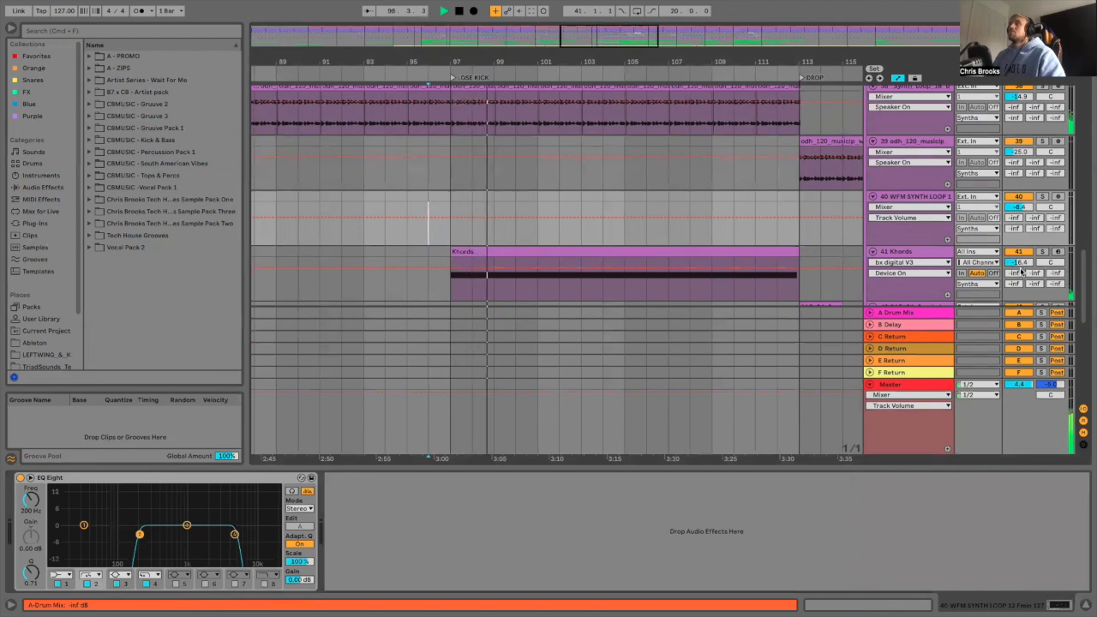
{"action": "left_click_drag", "start_coordinate": [605, 62], "coordinate": [551, 45]}
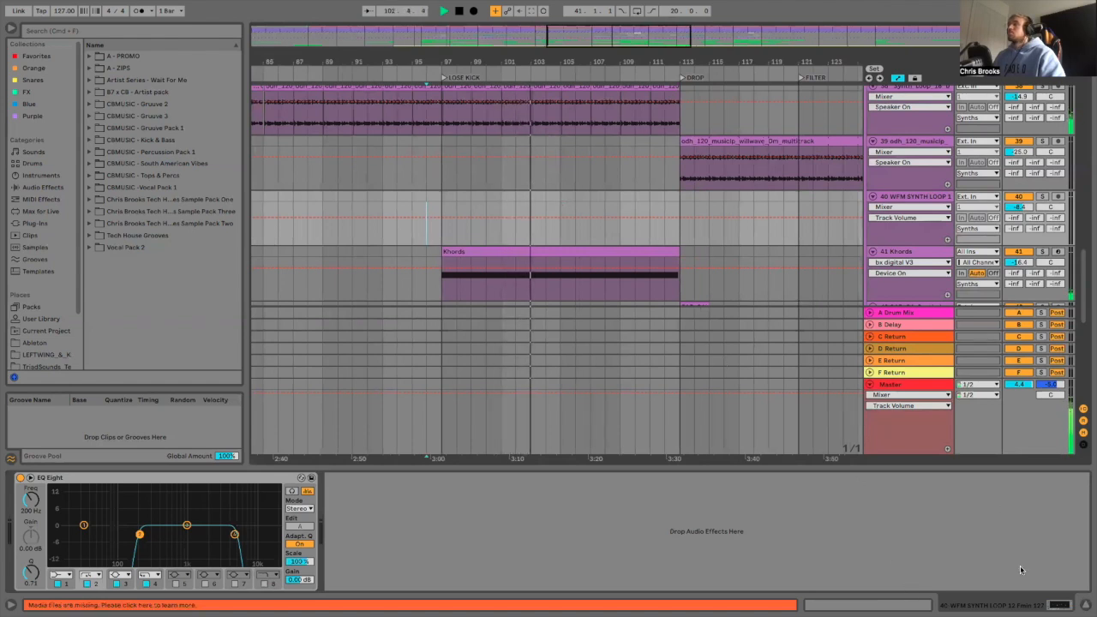
{"action": "left_click", "coordinate": [1085, 605]}
Step: Examine the synth, percussion and drum tracks during the LOSE KICK section while it plays
{"action": "scroll", "coordinate": [796, 326], "scroll_direction": "up", "scroll_amount": 8}
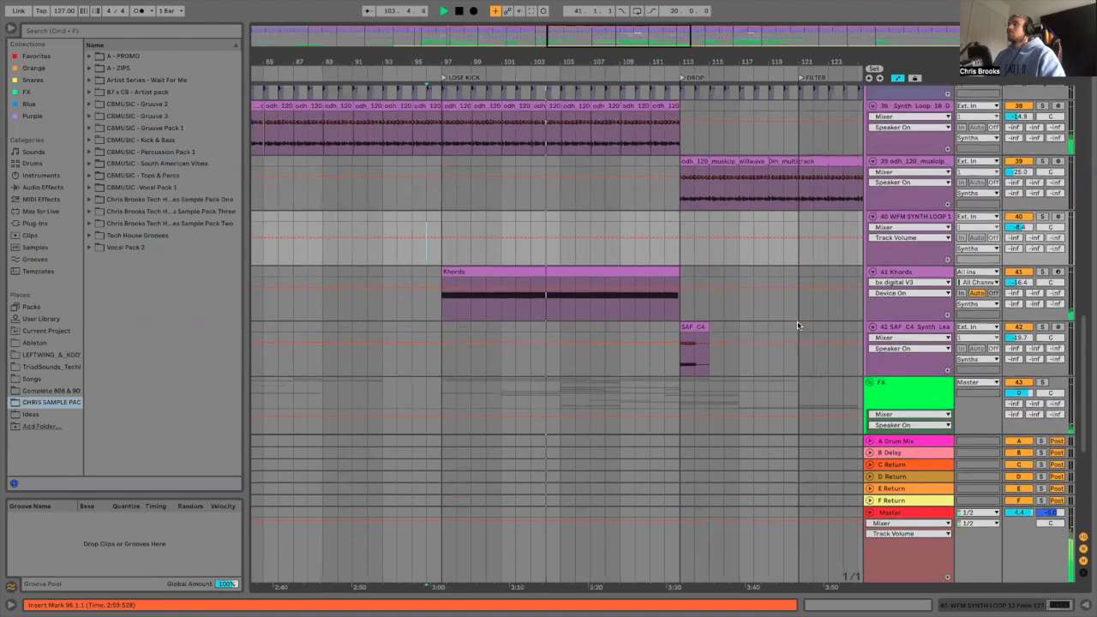
{"action": "scroll", "coordinate": [797, 322], "scroll_direction": "up", "scroll_amount": 6}
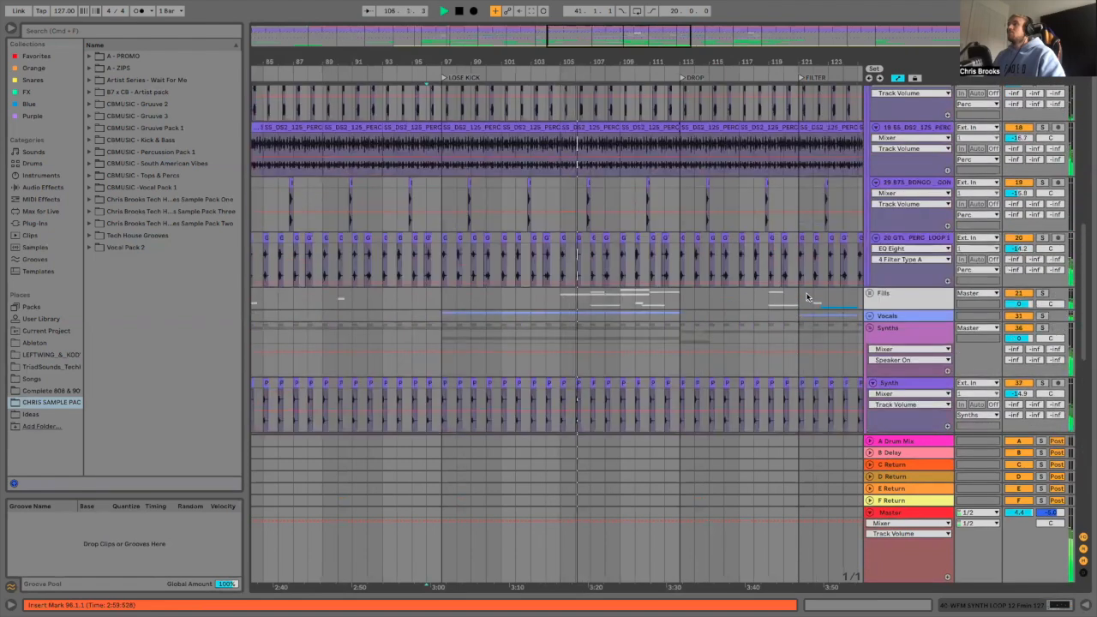
{"action": "scroll", "coordinate": [800, 296], "scroll_direction": "up", "scroll_amount": 1}
{"action": "scroll", "coordinate": [797, 288], "scroll_direction": "up", "scroll_amount": 10}
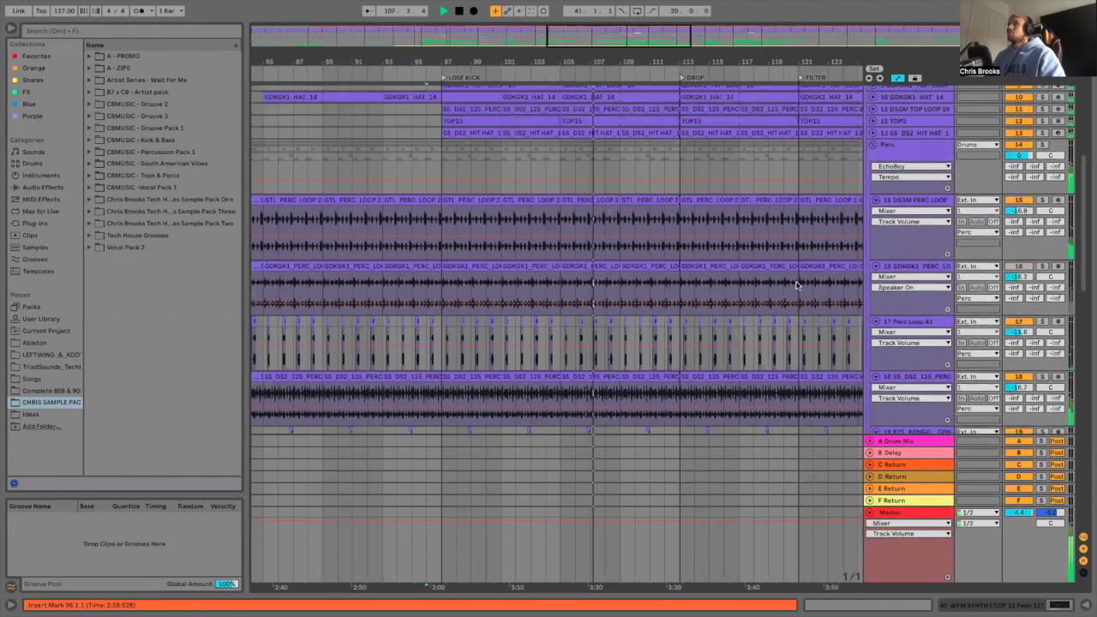
{"action": "scroll", "coordinate": [779, 228], "scroll_direction": "up", "scroll_amount": 2}
{"action": "scroll", "coordinate": [762, 237], "scroll_direction": "down", "scroll_amount": 4}
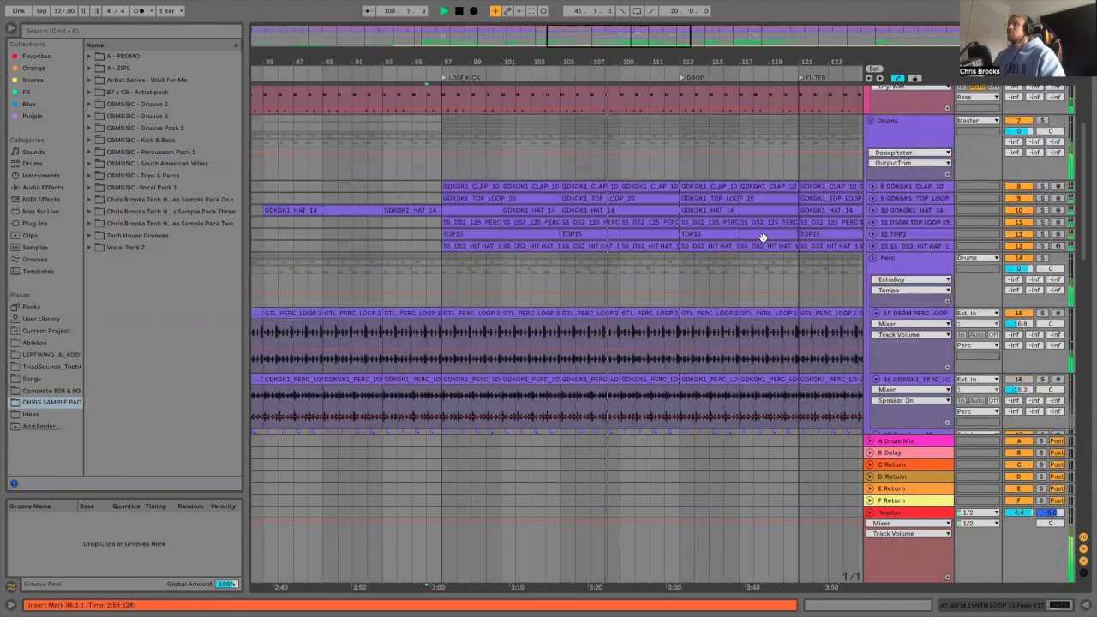
{"action": "scroll", "coordinate": [758, 245], "scroll_direction": "down", "scroll_amount": 10}
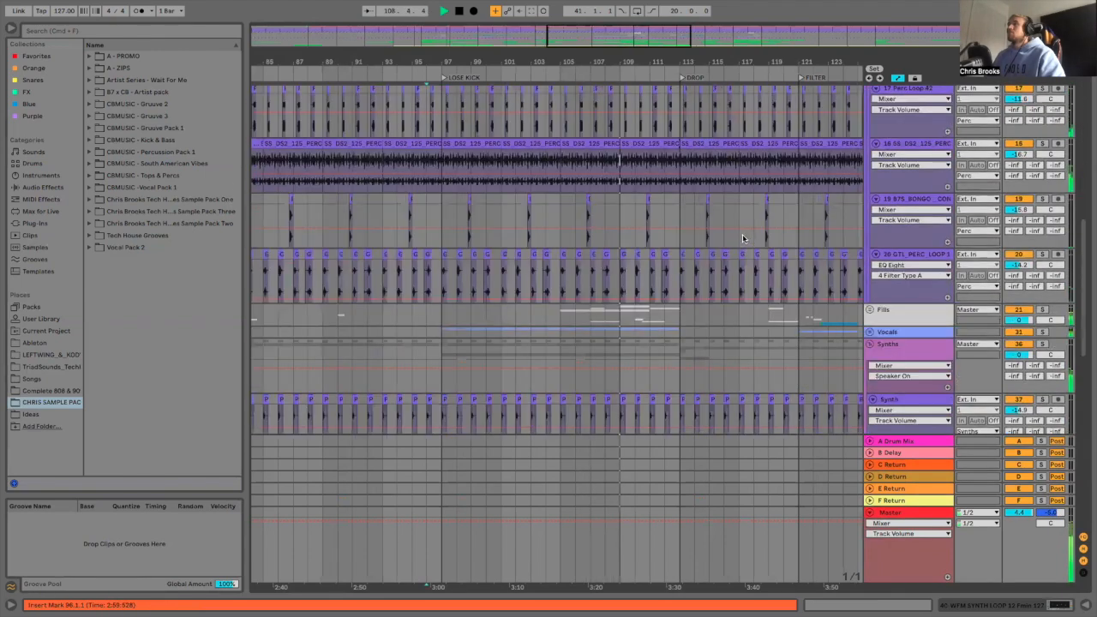
{"action": "scroll", "coordinate": [743, 234], "scroll_direction": "down", "scroll_amount": 6}
Step: Follow the synth tracks from the end of the LOSE KICK section through the drop at bar 113, and stop playback at bar 117
{"action": "left_click_drag", "start_coordinate": [670, 61], "coordinate": [592, 61]}
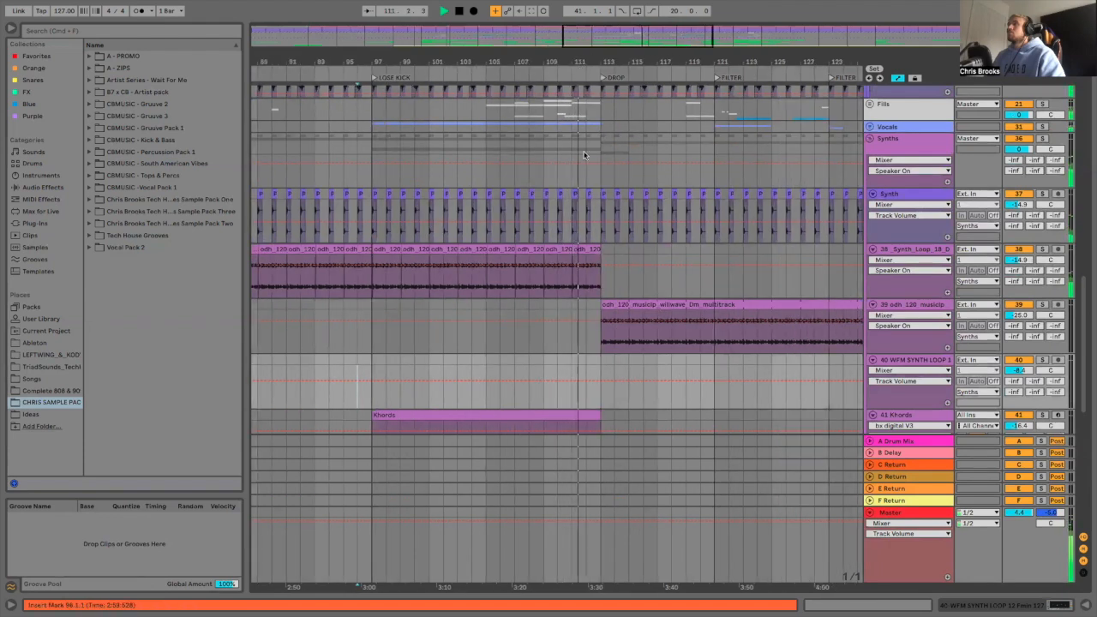
{"action": "scroll", "coordinate": [608, 258], "scroll_direction": "down", "scroll_amount": 2}
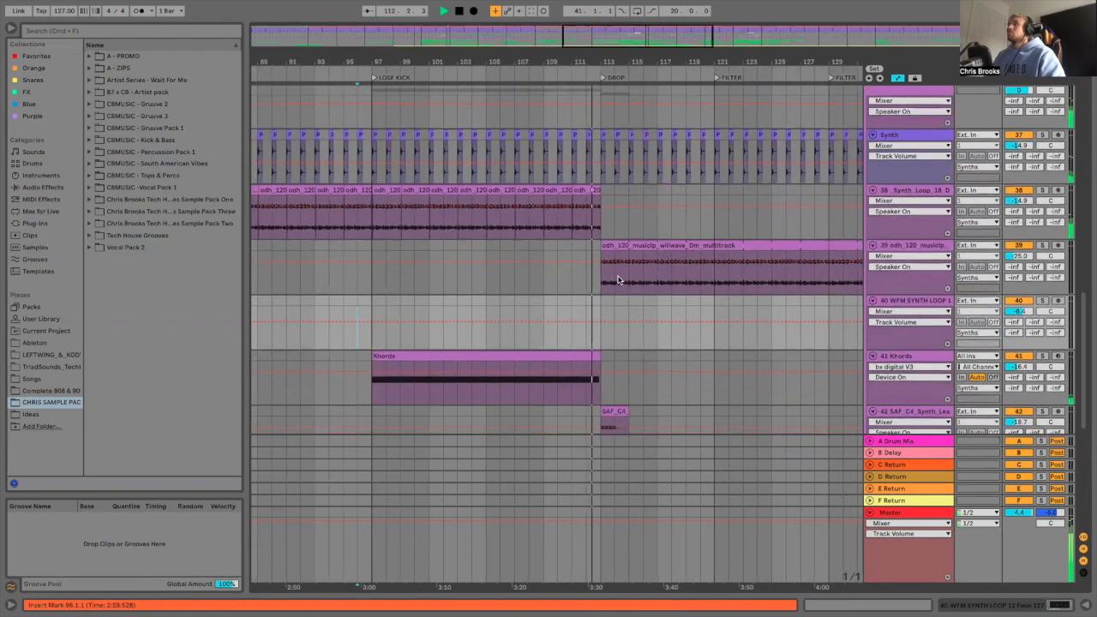
{"action": "scroll", "coordinate": [618, 280], "scroll_direction": "down", "scroll_amount": 2}
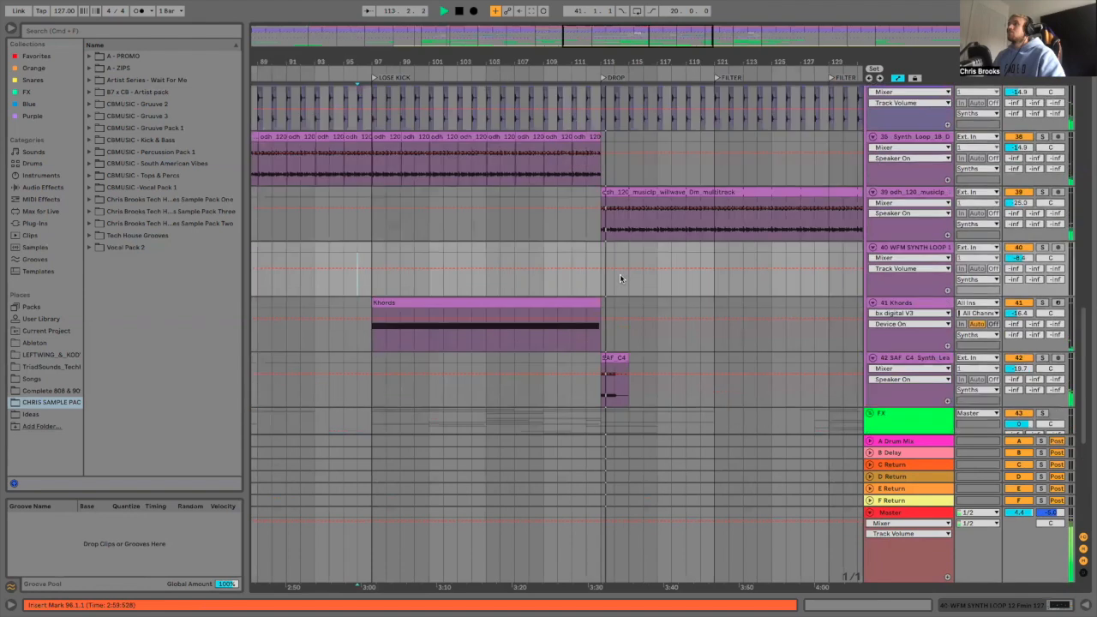
{"action": "scroll", "coordinate": [620, 277], "scroll_direction": "up", "scroll_amount": 2}
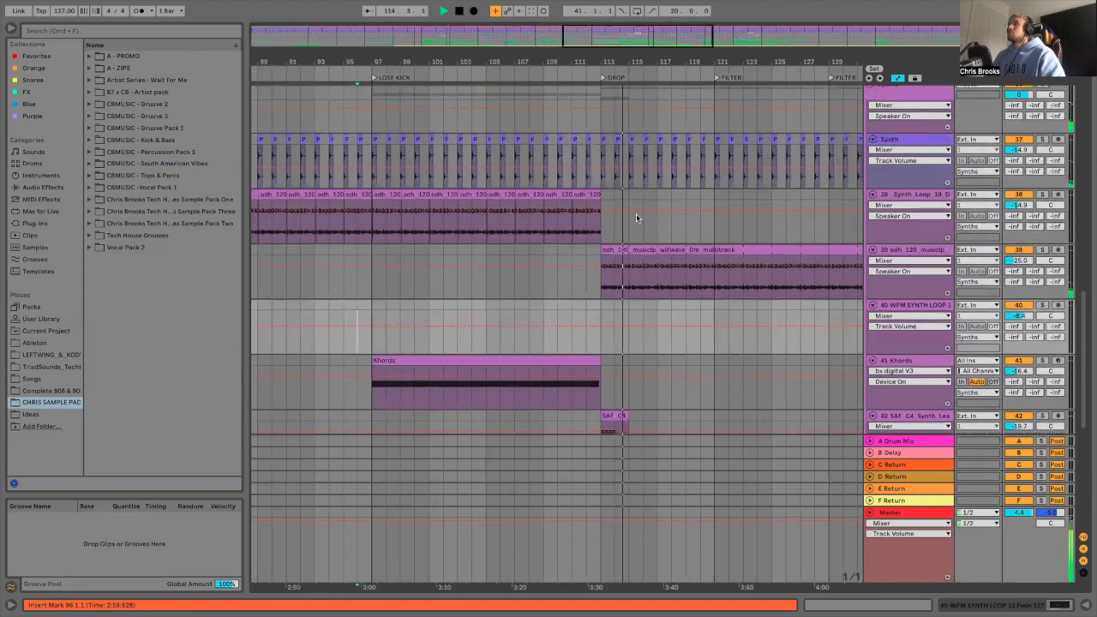
{"action": "scroll", "coordinate": [629, 227], "scroll_direction": "down", "scroll_amount": 2}
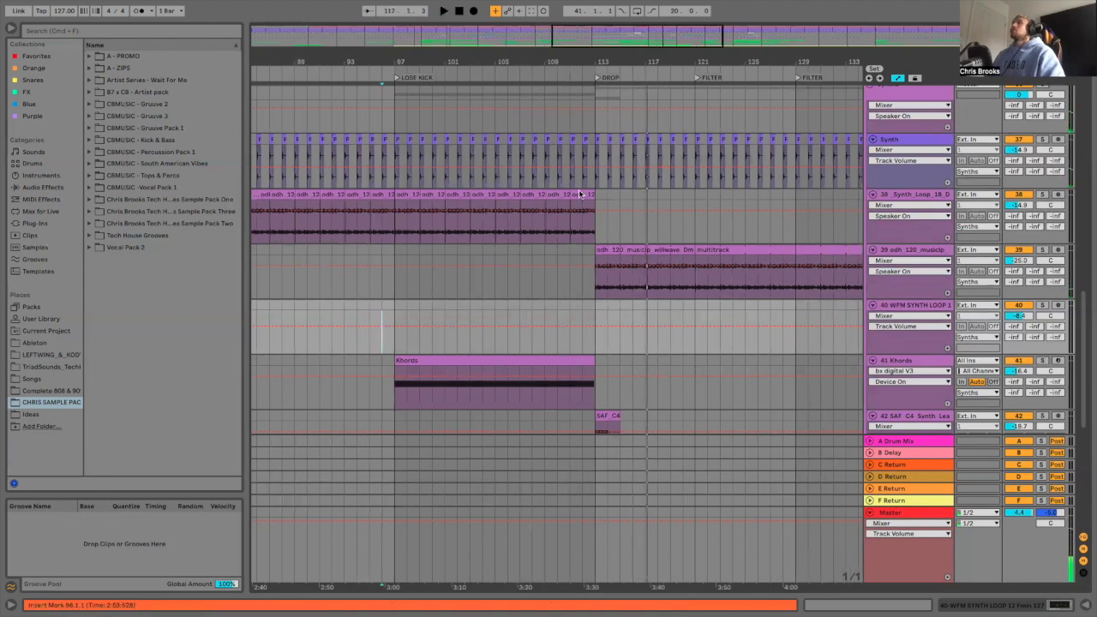
Step: Play the full arrangement from bar 105 into the drop, stop at bar 116, and bring the wider arrangement into view
{"action": "scroll", "coordinate": [553, 65], "scroll_direction": "down", "scroll_amount": 1}
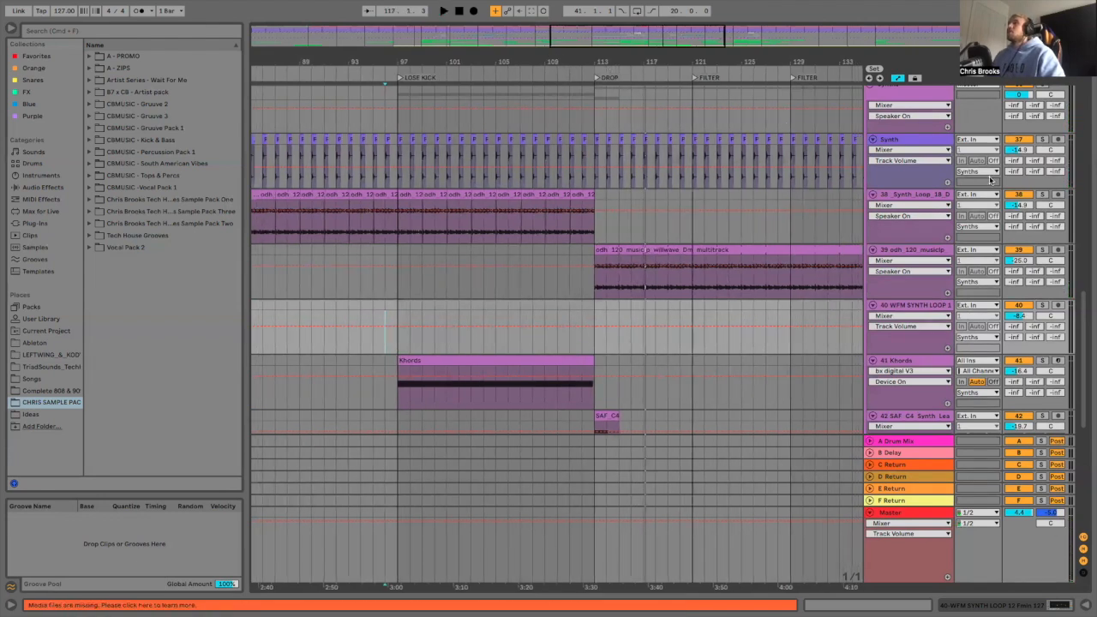
{"action": "scroll", "coordinate": [991, 180], "scroll_direction": "up", "scroll_amount": 1}
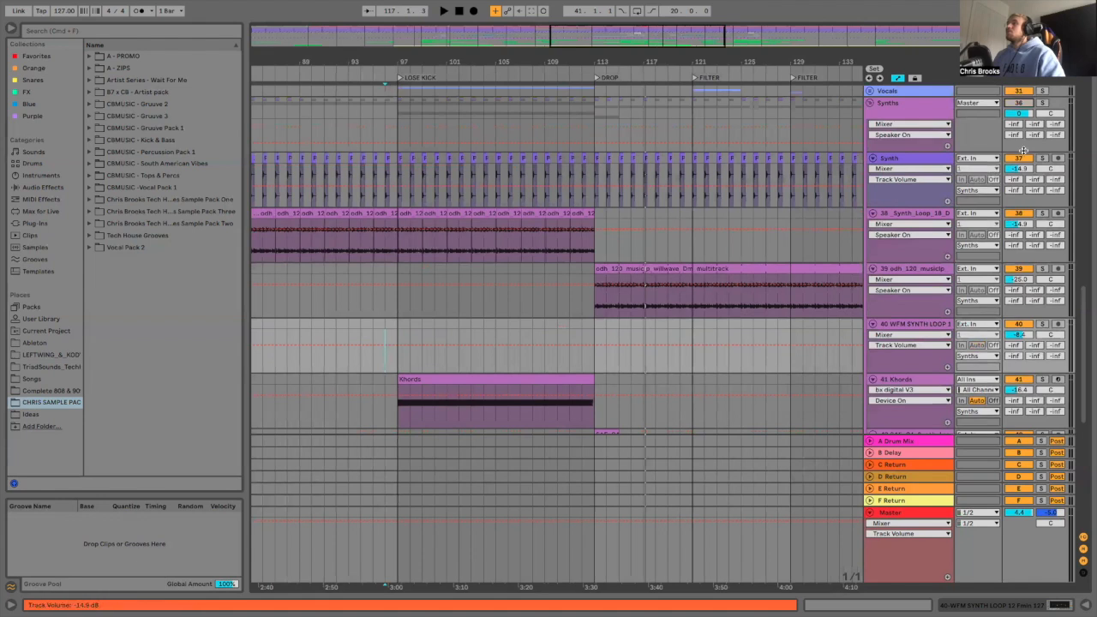
{"action": "left_click", "coordinate": [495, 274]}
{"action": "key", "text": "space"}
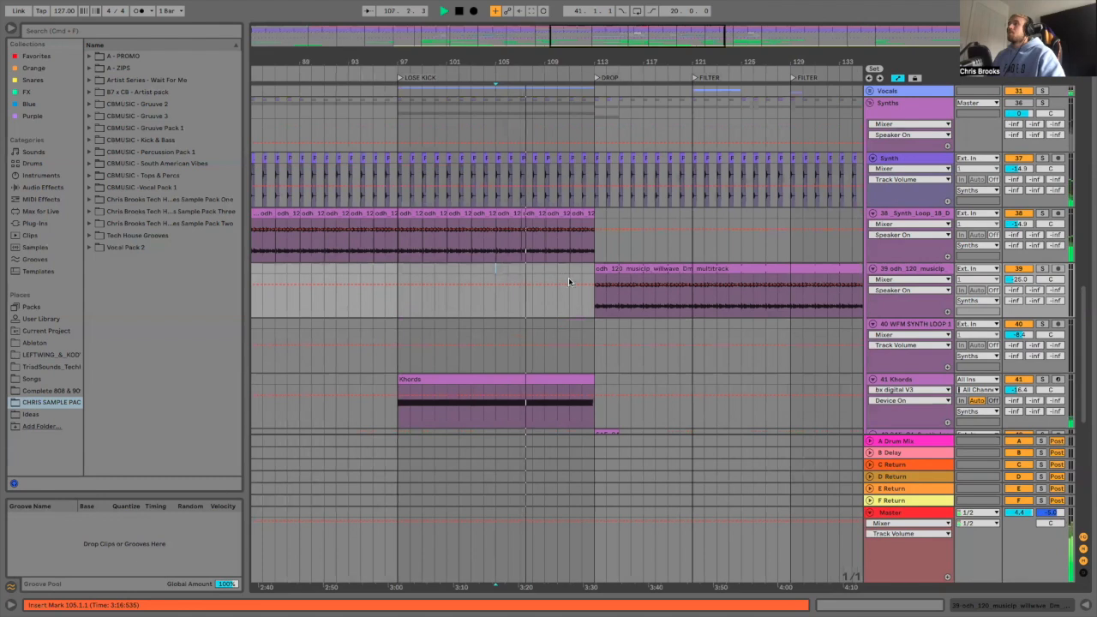
{"action": "scroll", "coordinate": [568, 277], "scroll_direction": "down", "scroll_amount": 5}
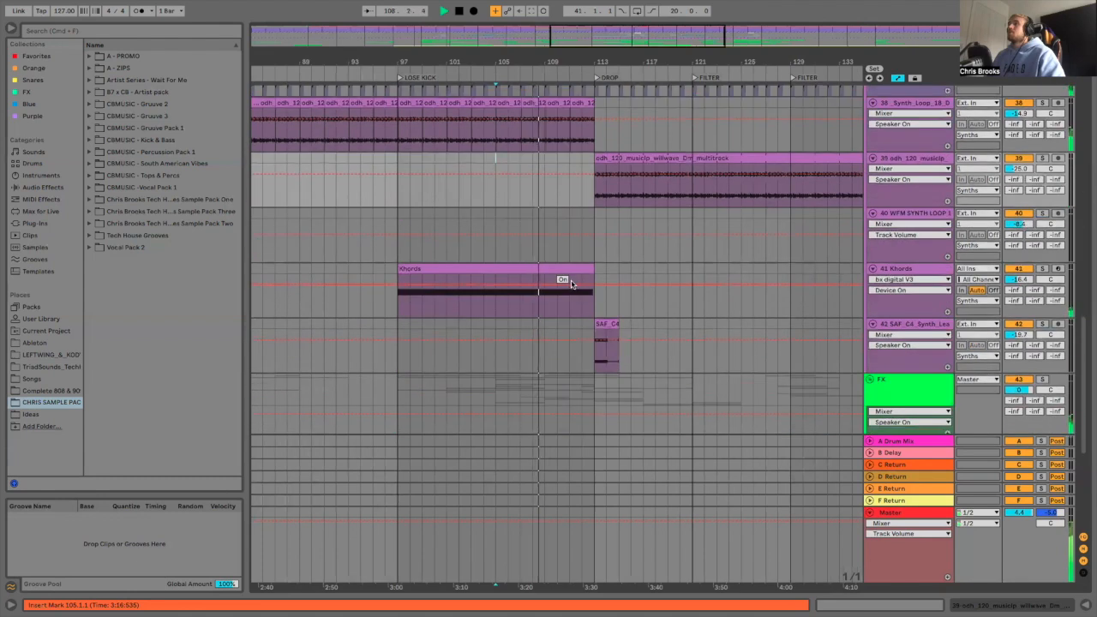
{"action": "scroll", "coordinate": [572, 279], "scroll_direction": "up", "scroll_amount": 4}
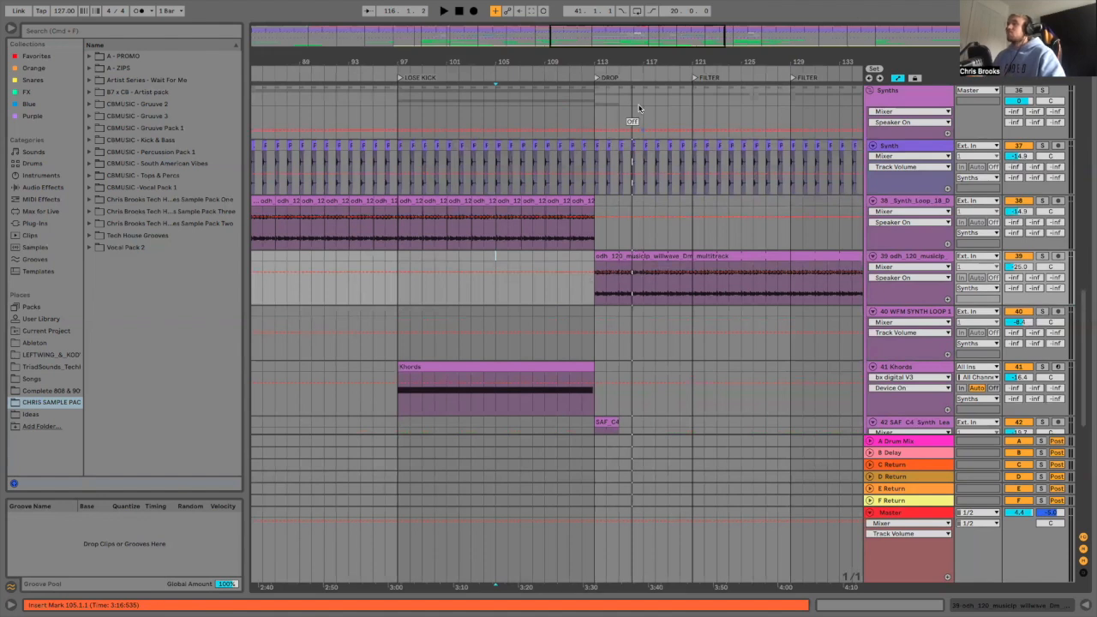
{"action": "left_click_drag", "start_coordinate": [655, 56], "coordinate": [664, 30]}
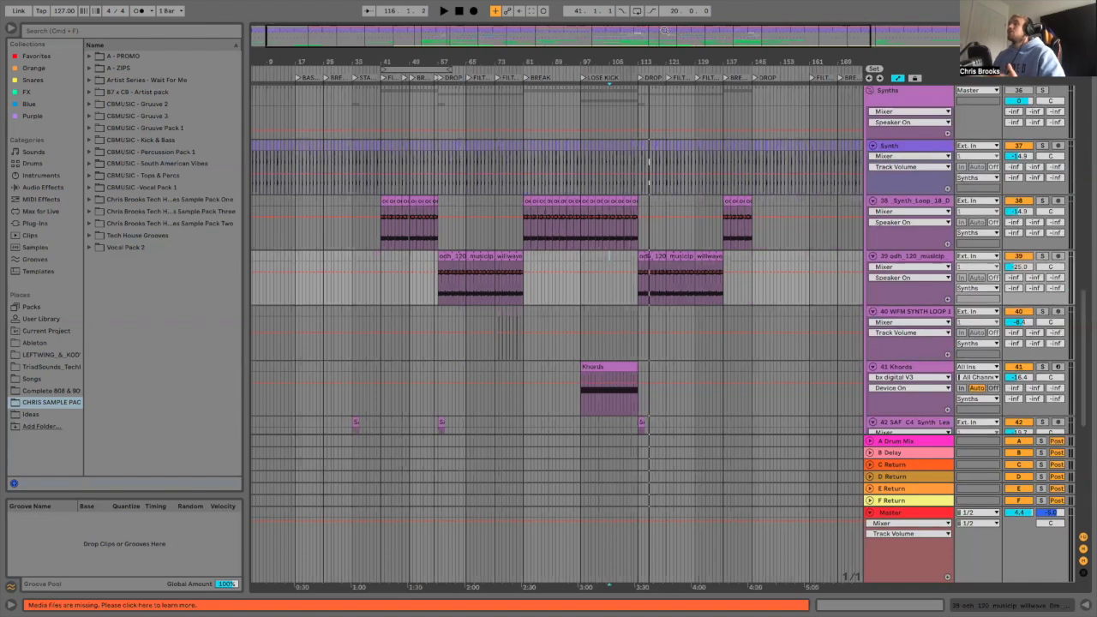